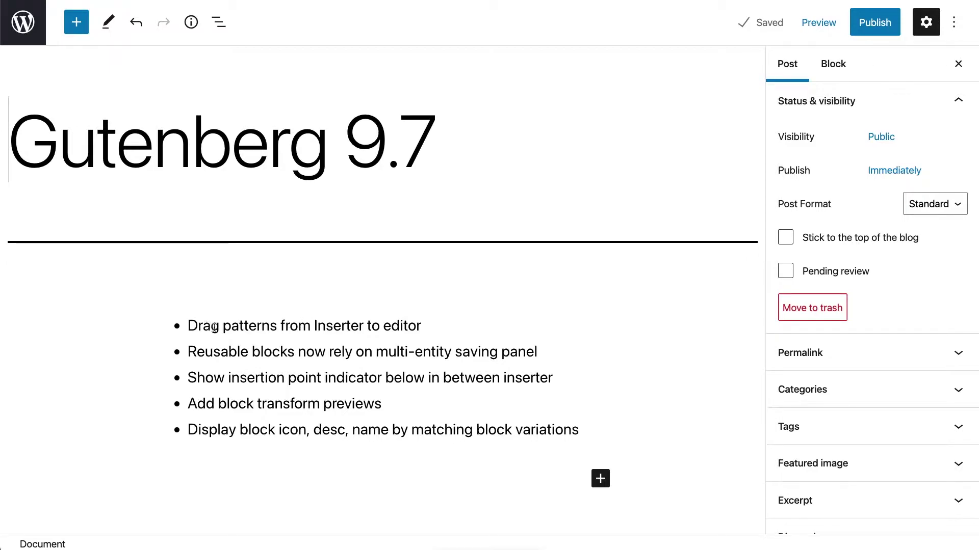
- Place the Large text pattern from the Twenty Twenty-One patterns between the title separator and the bulleted list
left_click_drag(188, 326, 419, 326)
left_click(421, 326)
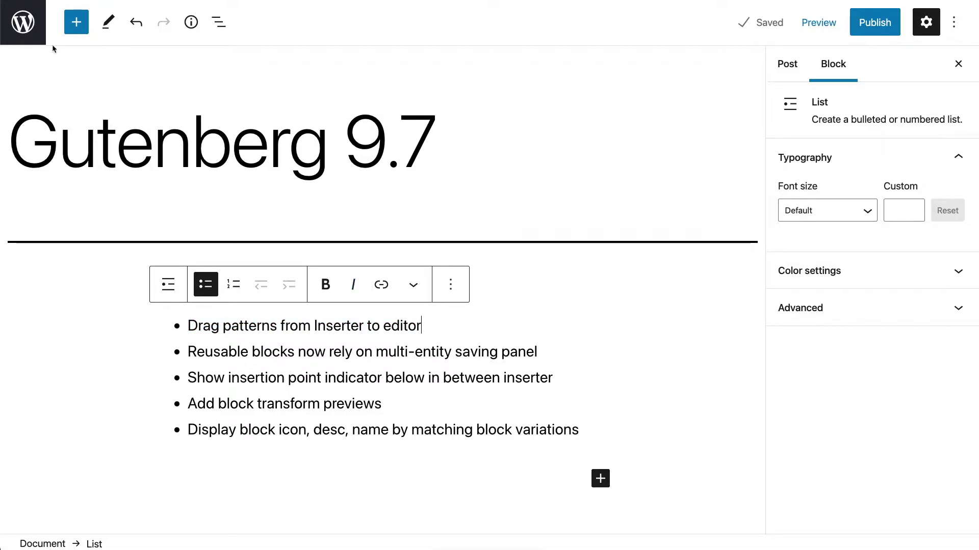
left_click(77, 23)
mouse_move(62, 215)
left_mouse_down()
mouse_move(100, 209)
mouse_move(71, 209)
left_mouse_up()
left_click(112, 128)
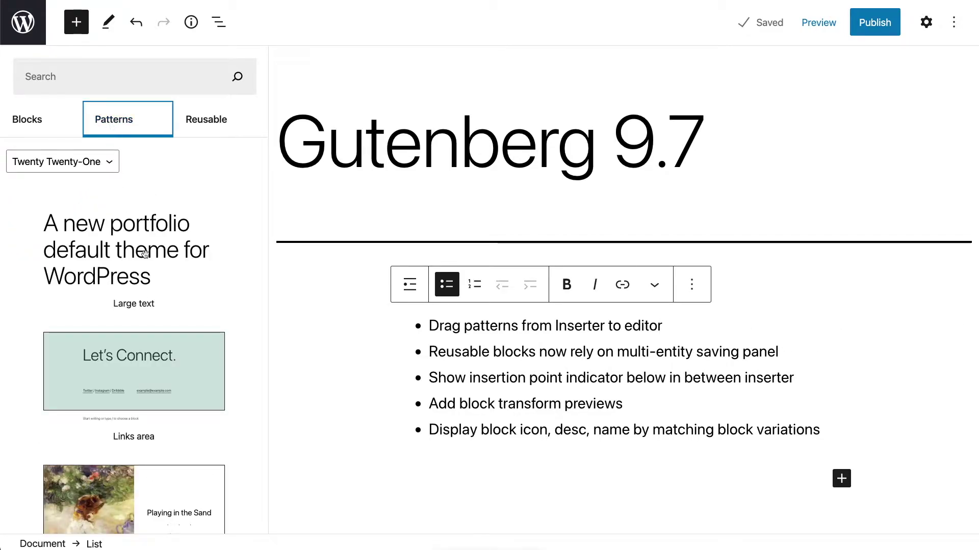
left_click_drag(117, 249, 476, 313)
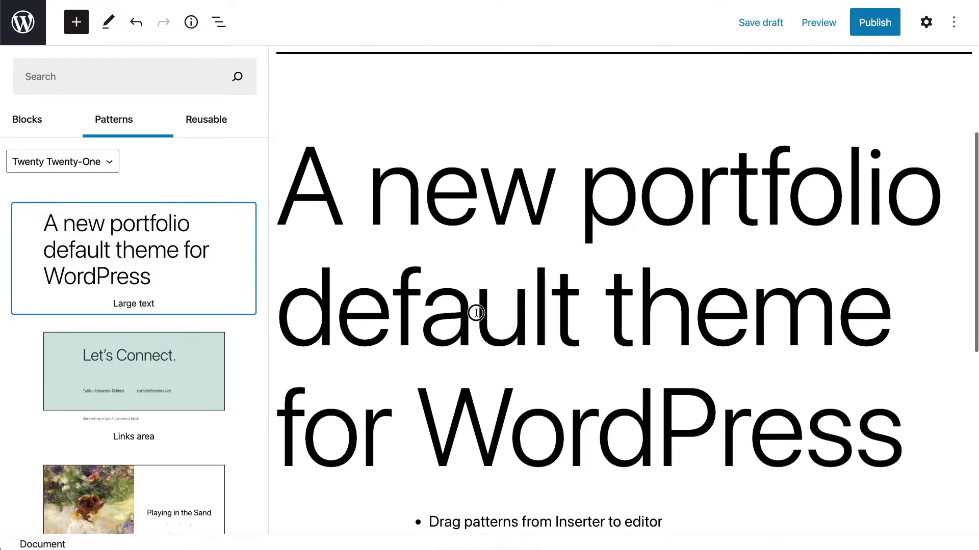
- Remove the large portfolio heading block inserted above the list
left_click(474, 312)
left_click(415, 96)
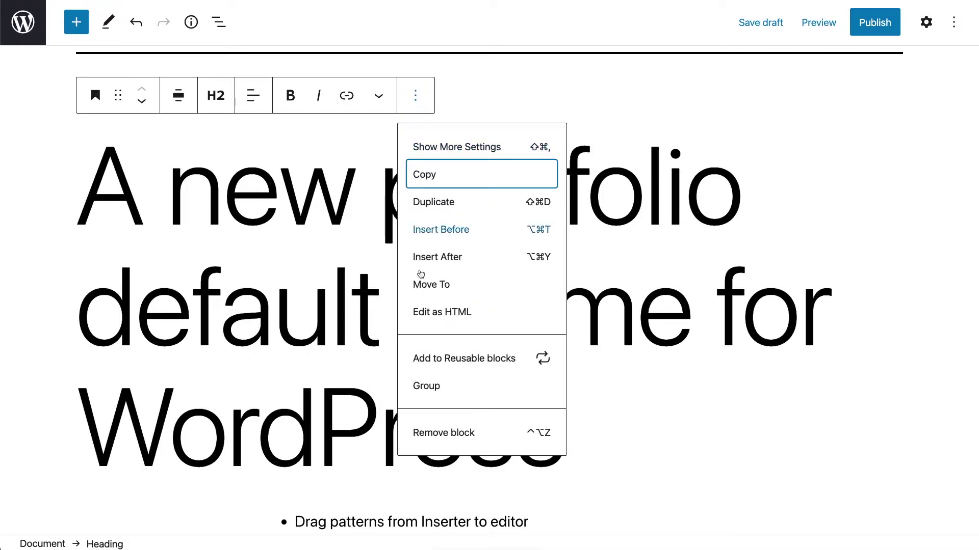
left_click(429, 497)
scroll(406, 386, "up", 4)
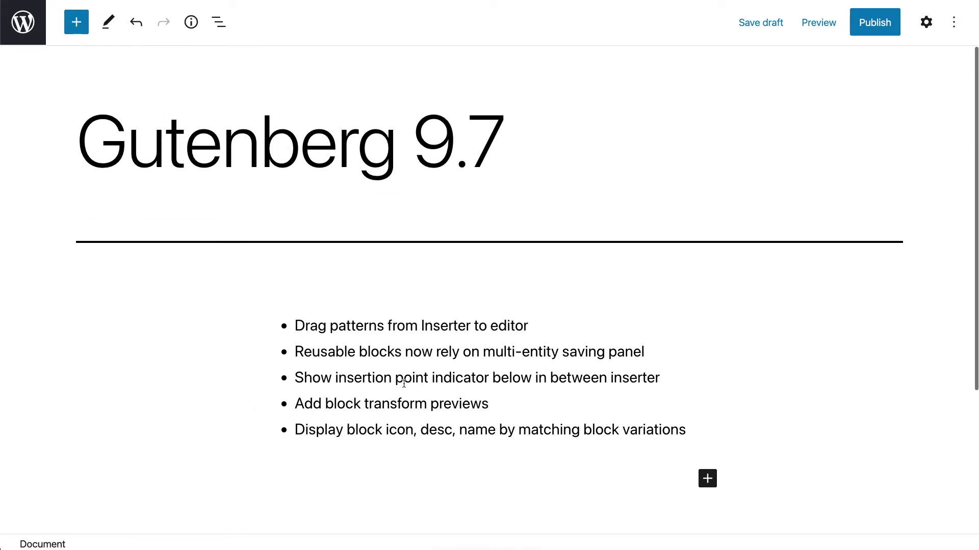
left_click(75, 22)
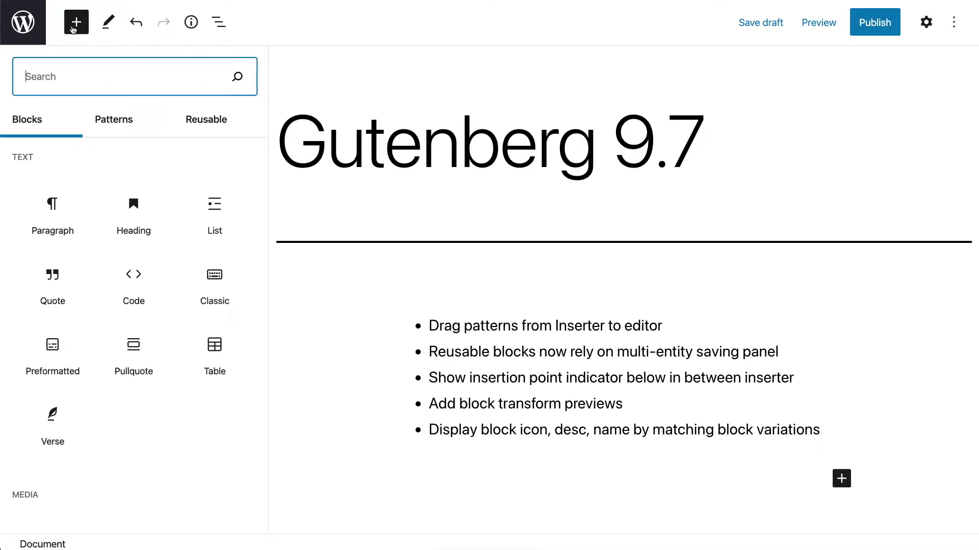
left_click(75, 22)
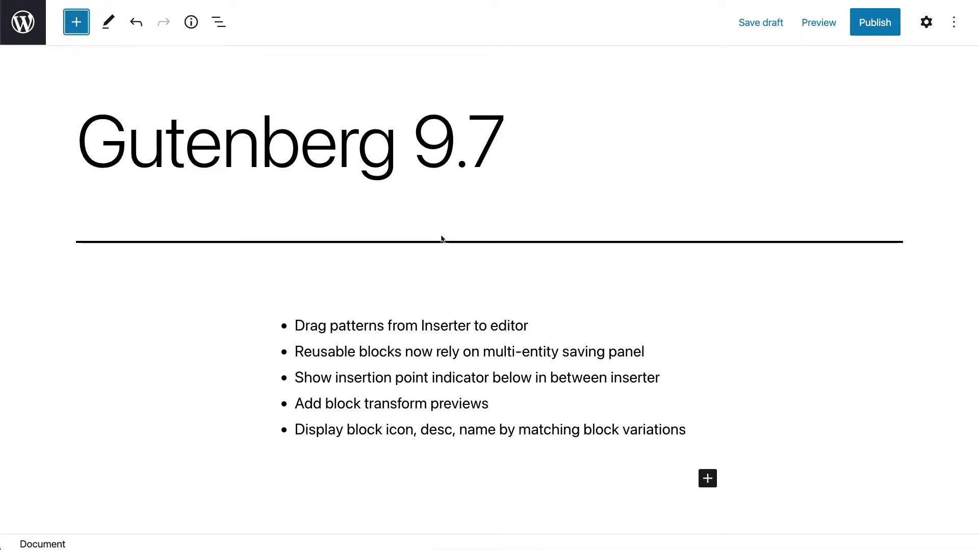
left_click_drag(301, 349, 631, 349)
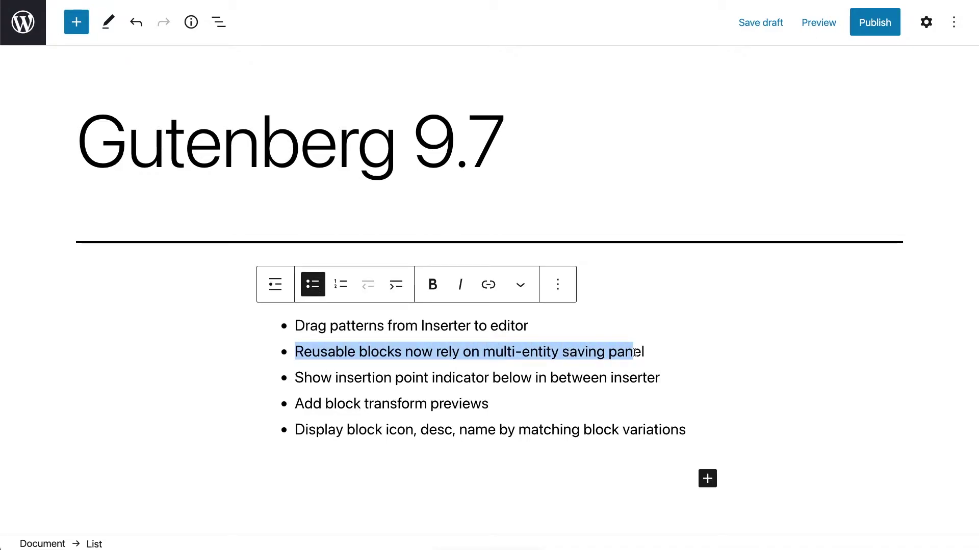
left_click(634, 351)
left_click_drag(482, 352, 651, 352)
left_click(488, 479)
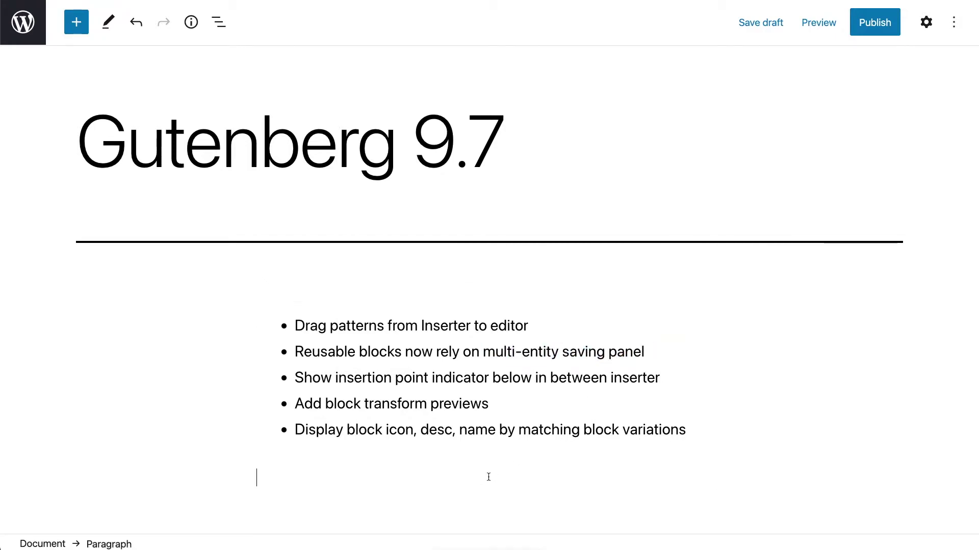
type("/res")
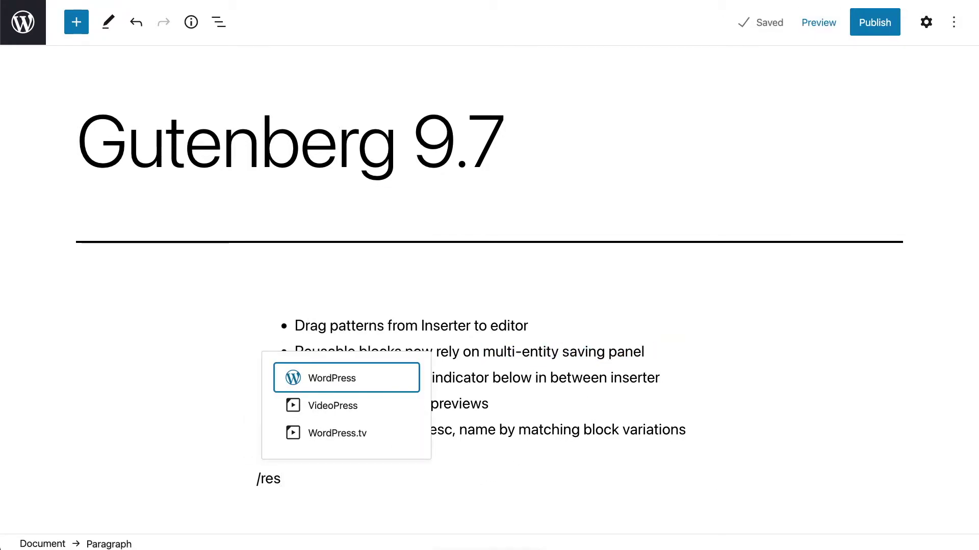
key("BackSpace")
key("BackSpace")
key("BackSpace")
key("BackSpace")
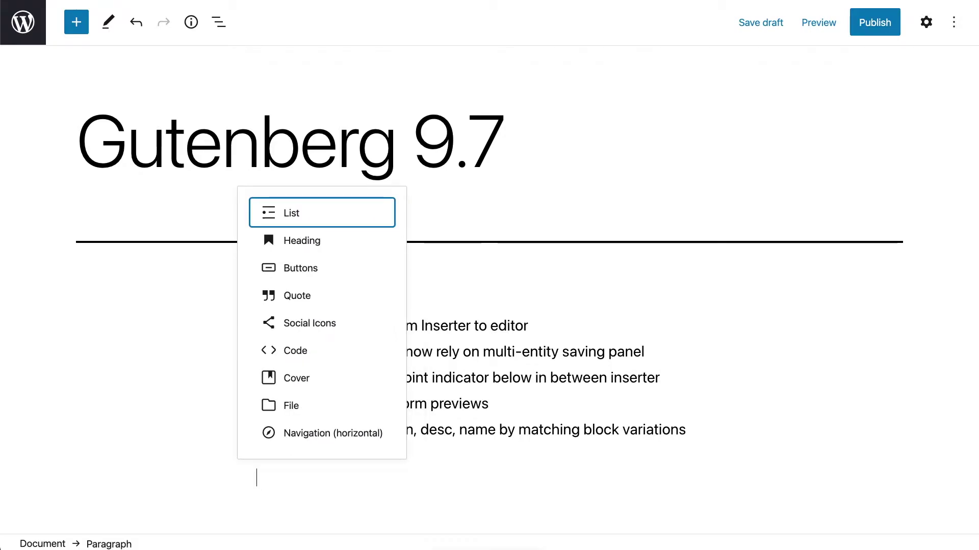
- Insert the Cubans reusable block below the bulleted list
left_click(76, 22)
left_click(216, 134)
left_click(52, 224)
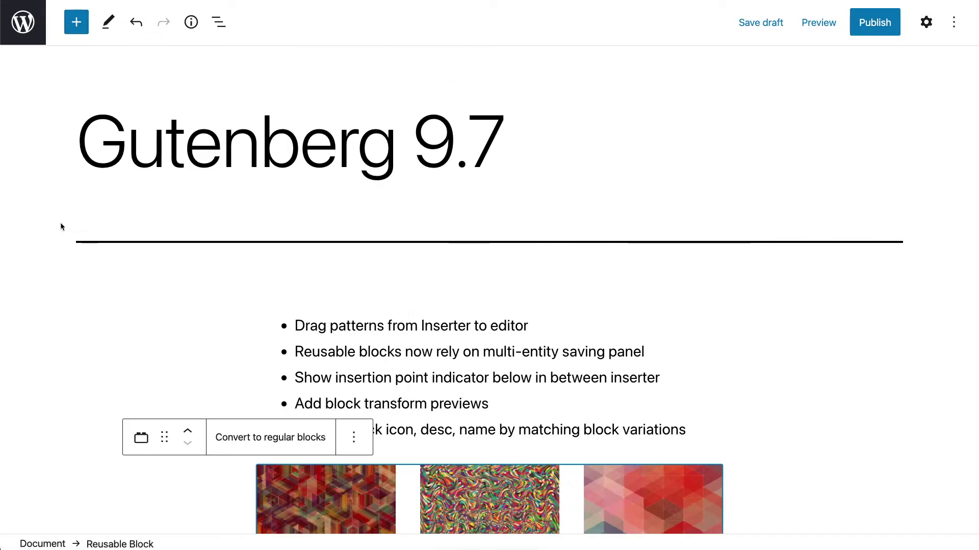
scroll(376, 282, "down", 5)
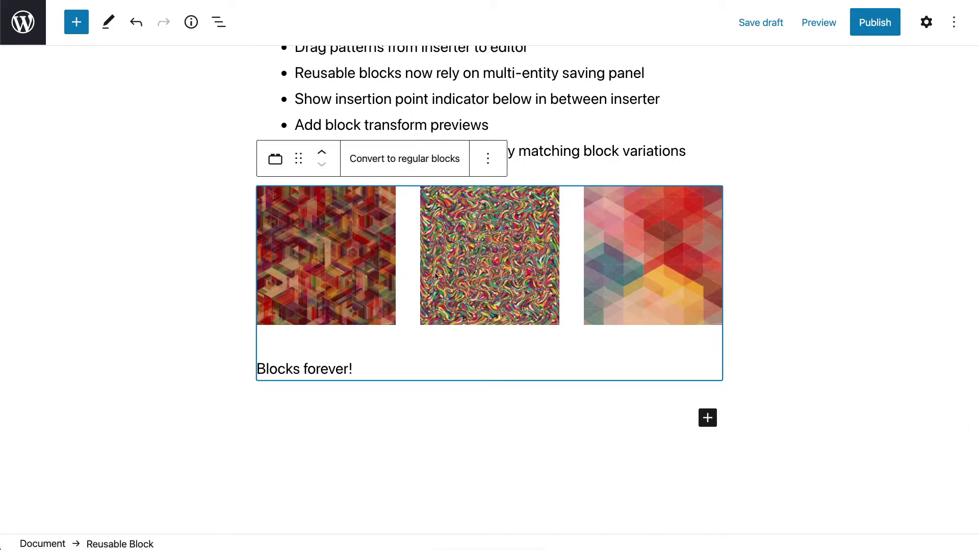
- Delete the first image from the three-column row in the reusable block and select the whole reusable block
left_click(402, 278)
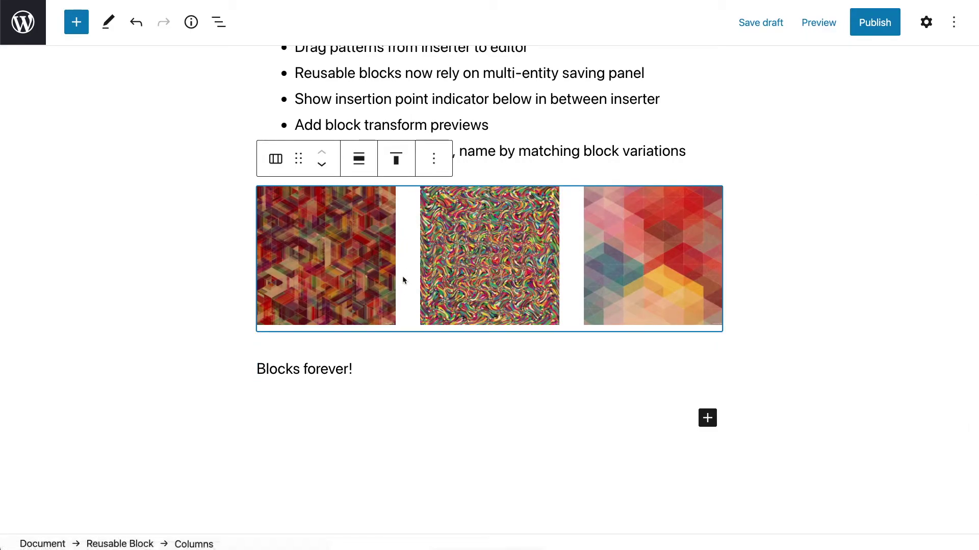
left_click(379, 279)
key("Delete")
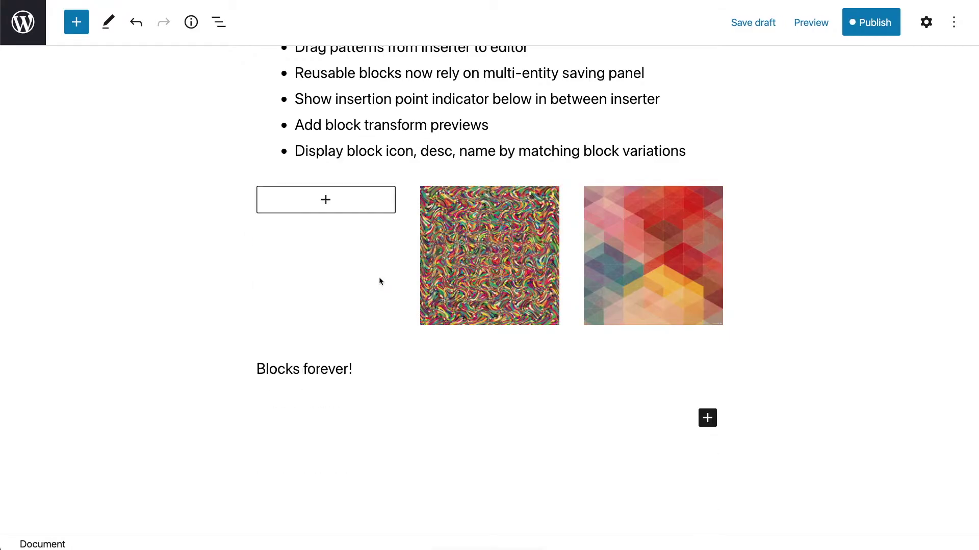
left_click(378, 277)
left_click(409, 276)
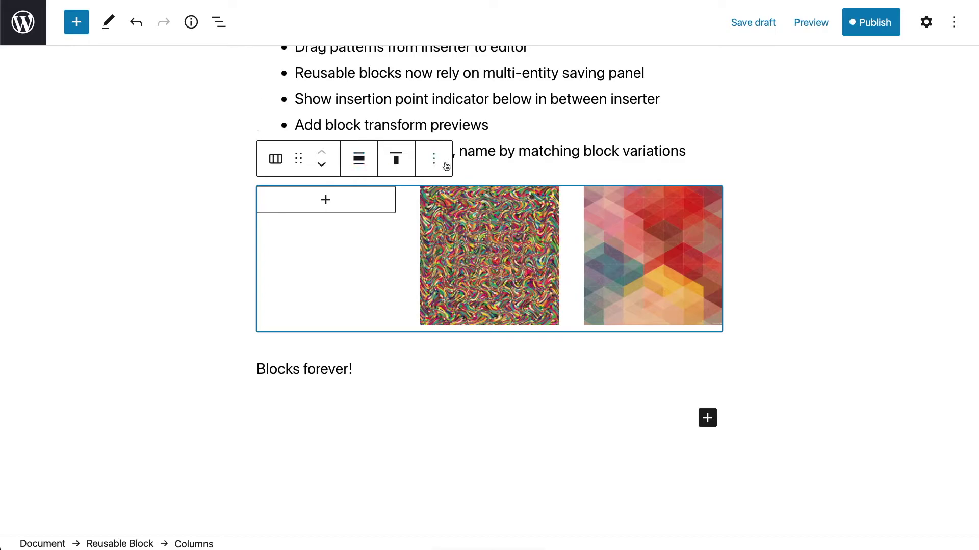
left_click(272, 111)
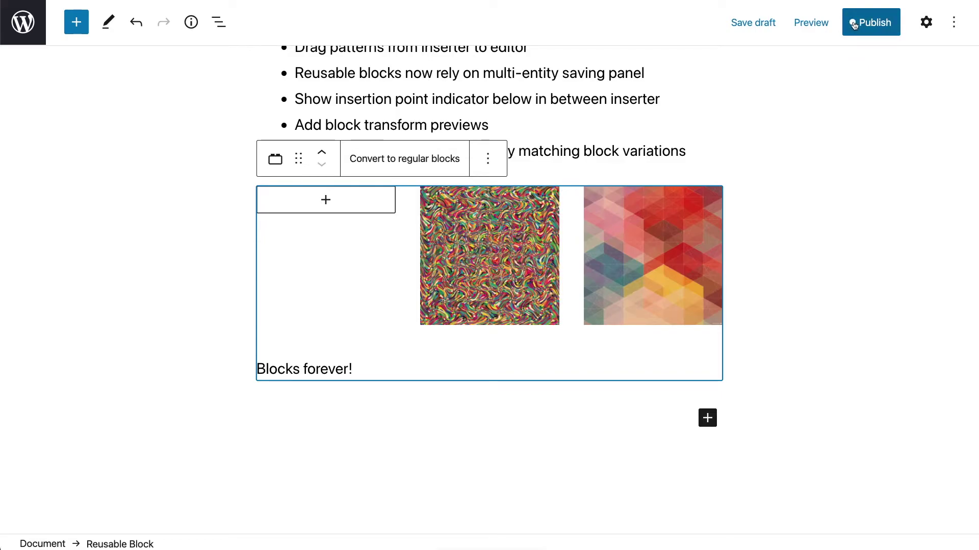
- Save the changes to both the Gutenberg 9.7 post and the Cubans reusable block, without publishing the post
left_click(869, 25)
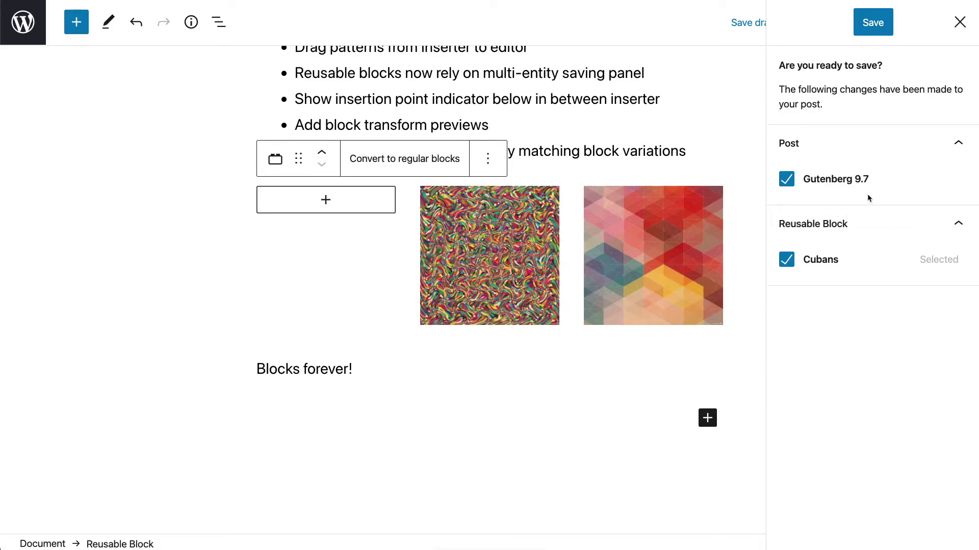
left_click(877, 23)
left_click(907, 23)
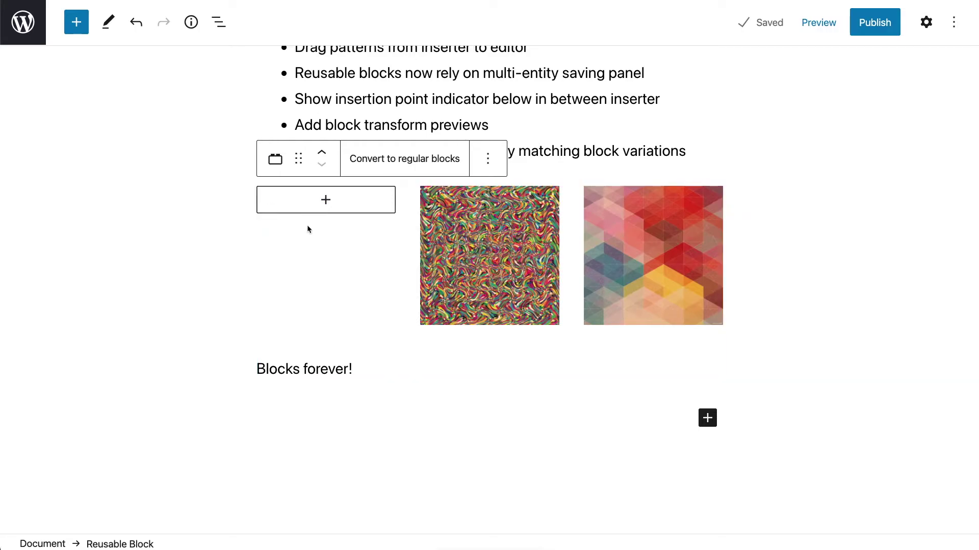
- Insert a heading block reading "Heading" between the bulleted list and the reusable block
scroll(308, 227, "up", 2)
left_click(349, 184)
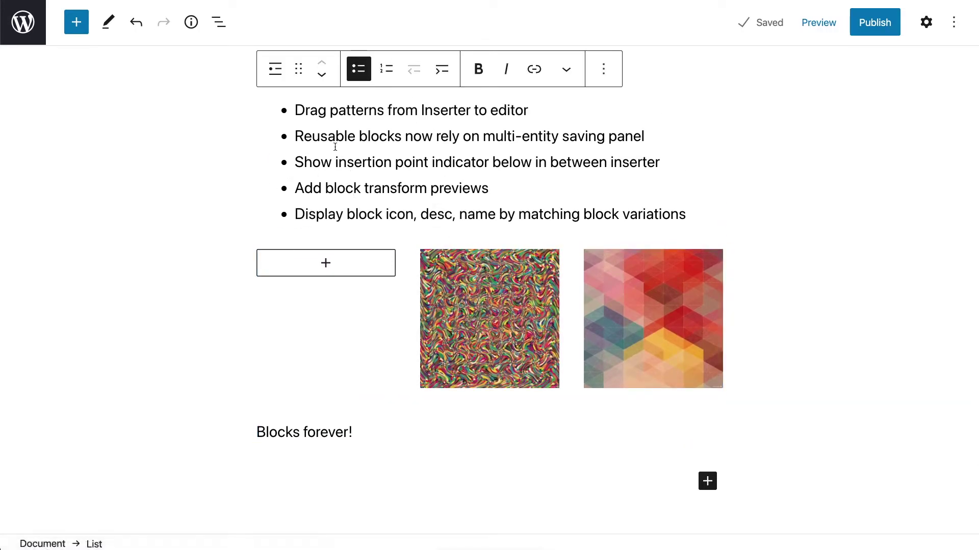
left_click_drag(296, 163, 642, 164)
mouse_move(491, 240)
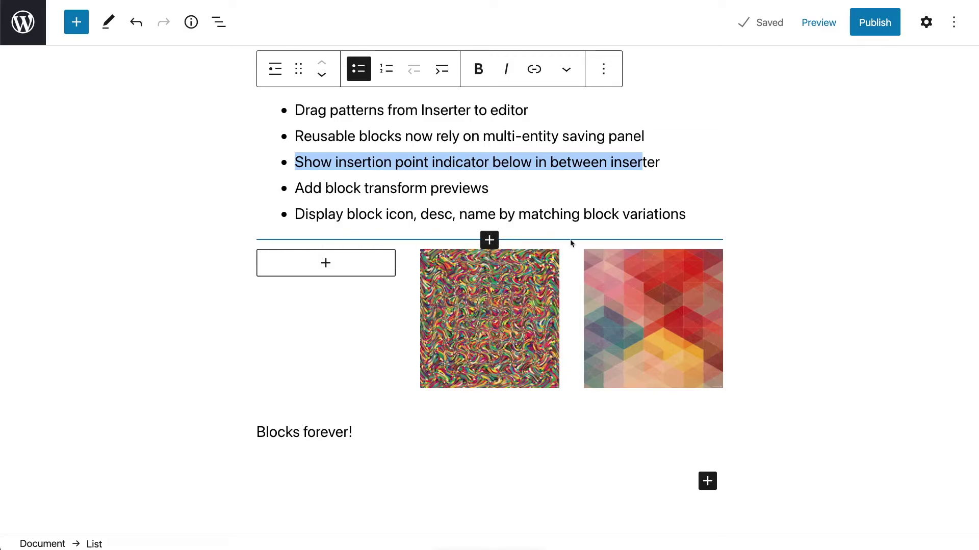
left_click(489, 241)
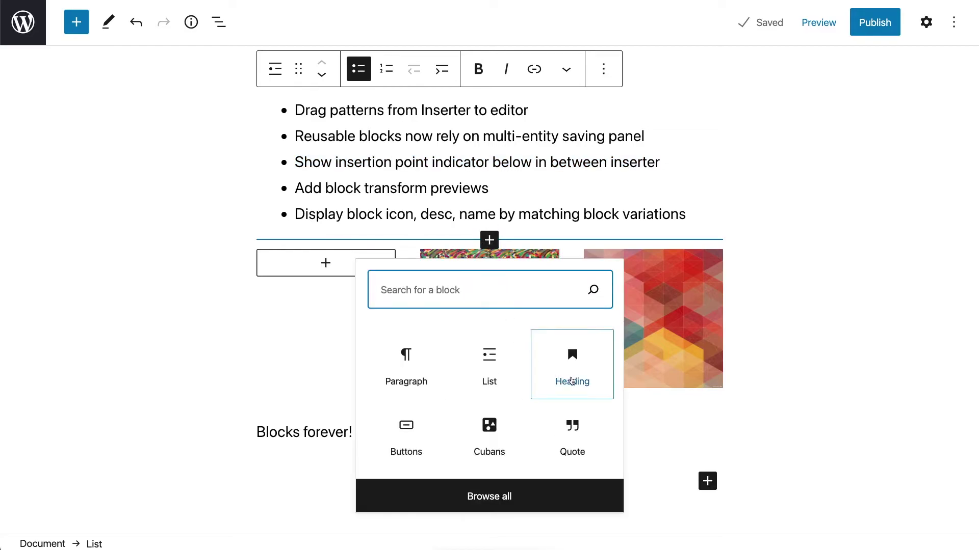
left_click(567, 363)
scroll(567, 363, "down", 2)
type("Ha")
key("BackSpace")
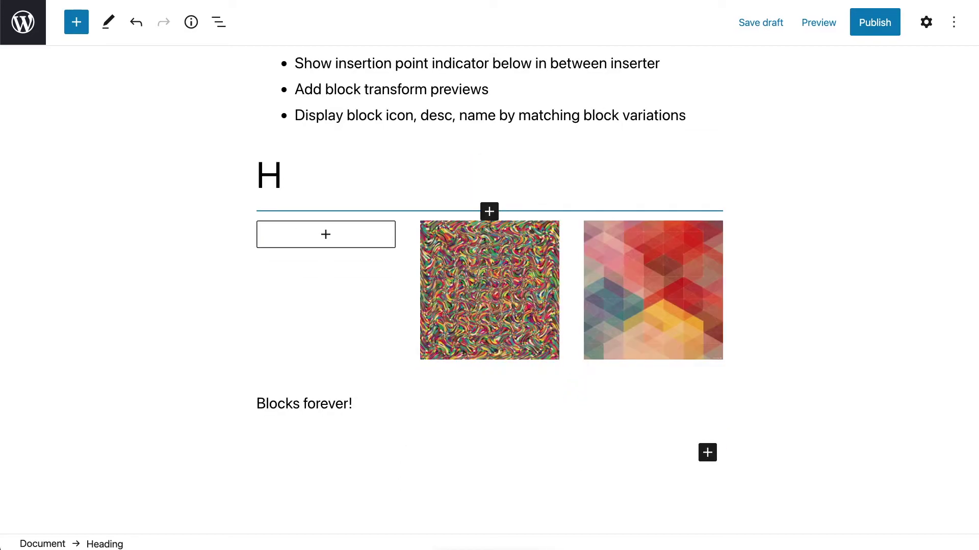
type("eading")
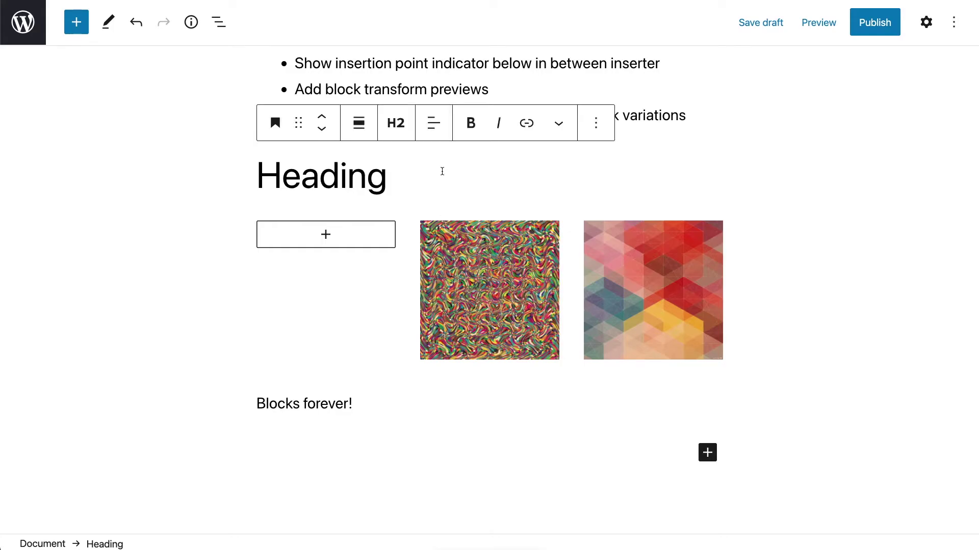
left_click(443, 90)
scroll(443, 97, "up", 2)
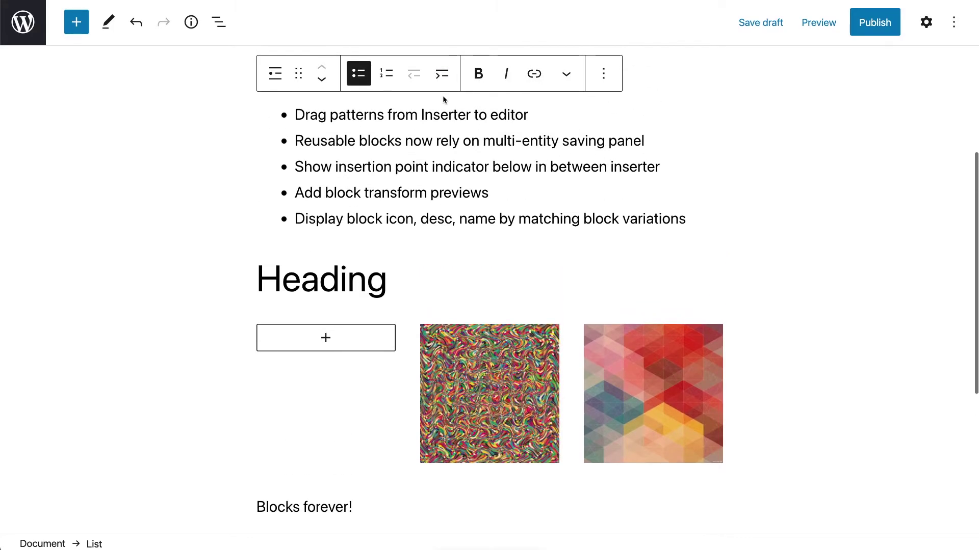
left_click_drag(296, 192, 486, 198)
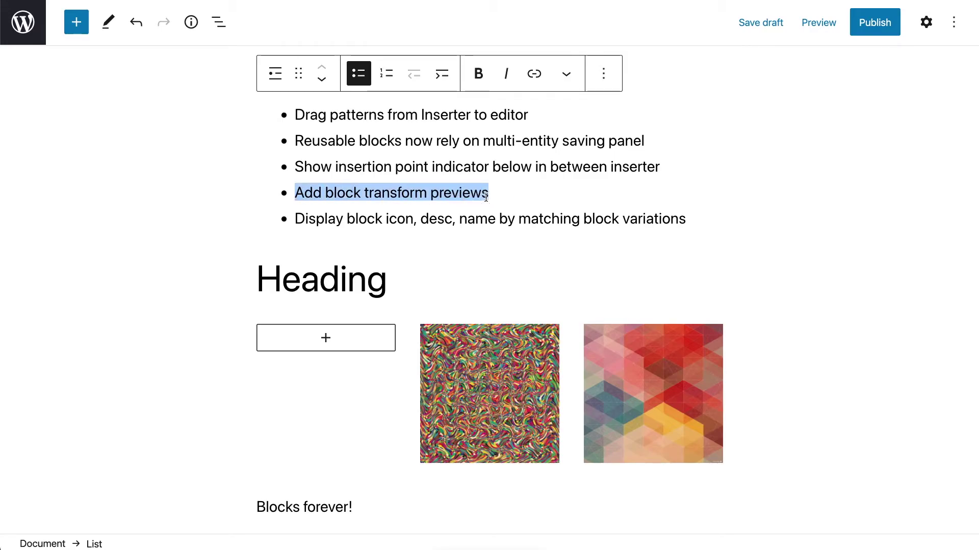
left_click(430, 278)
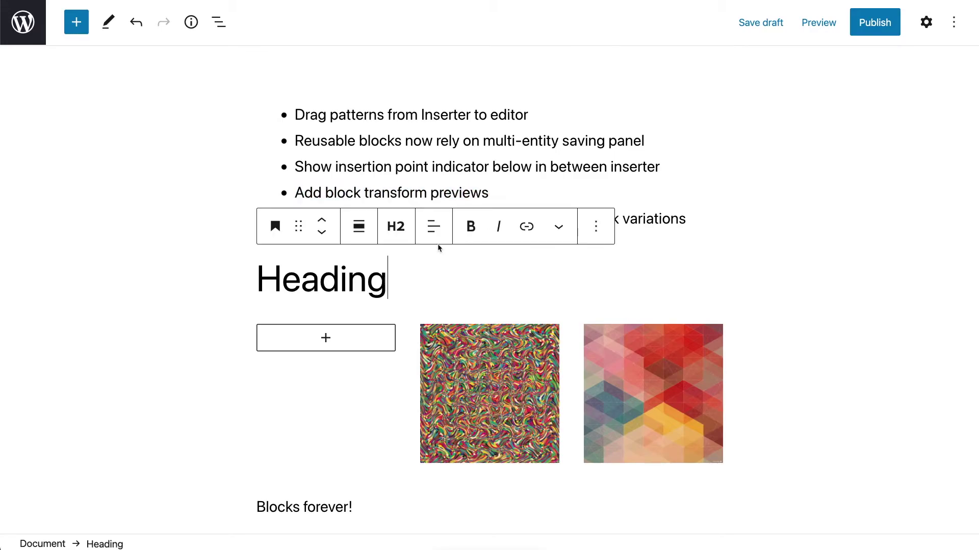
- Add a Buttons block below the reusable block with two buttons, each labelled "button"
scroll(435, 265, "down", 5)
left_click(425, 349)
type("/button")
key("Return")
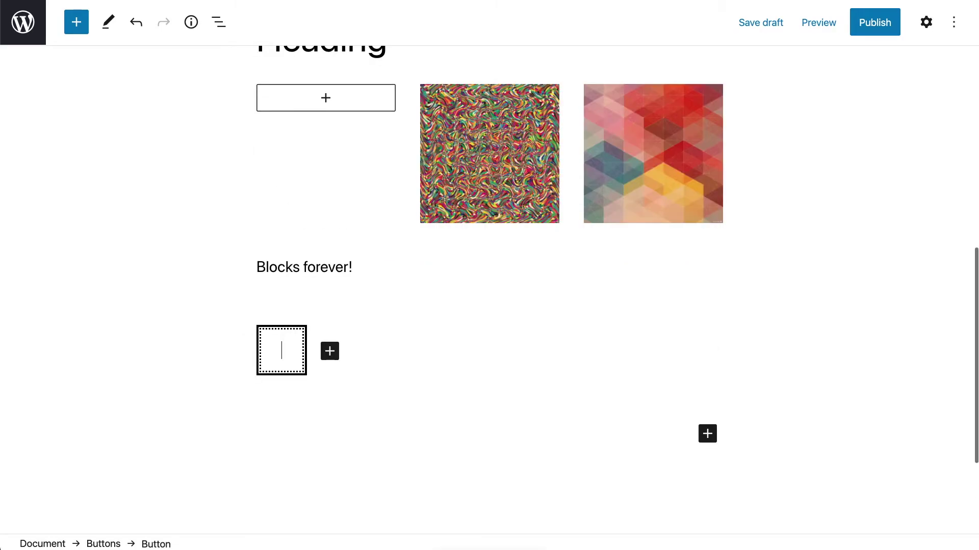
type("button")
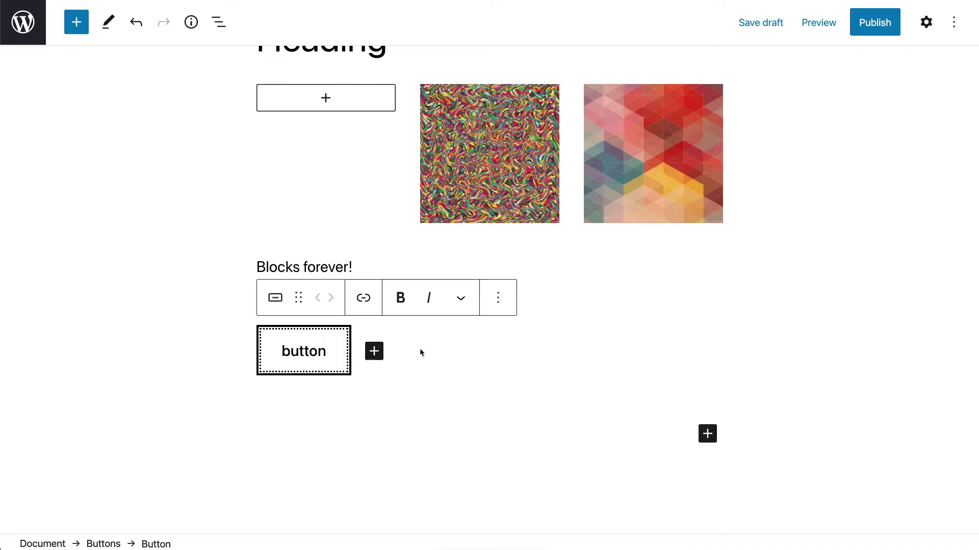
left_click(374, 352)
type("button")
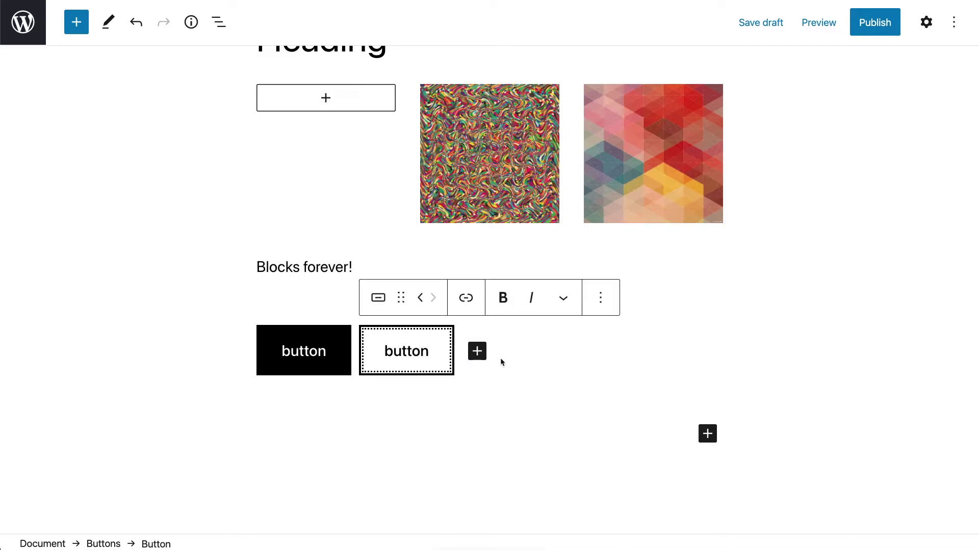
- Show the settings of the whole Buttons block and view its available layout variations
left_click(591, 311)
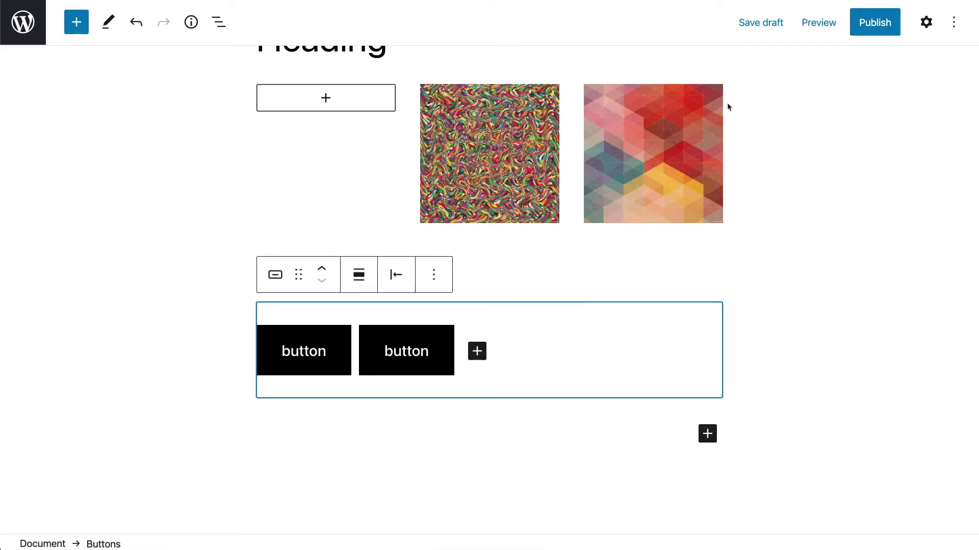
left_click(926, 22)
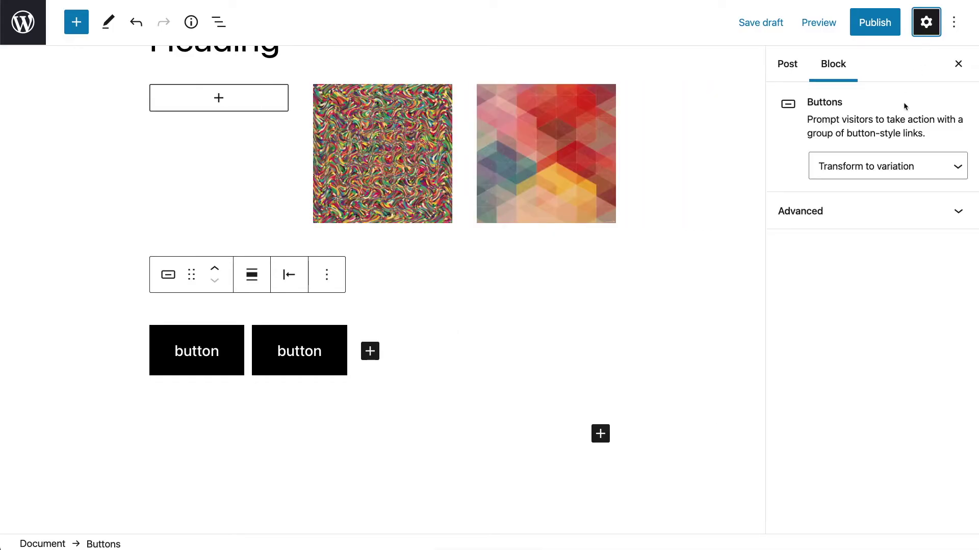
left_click(860, 167)
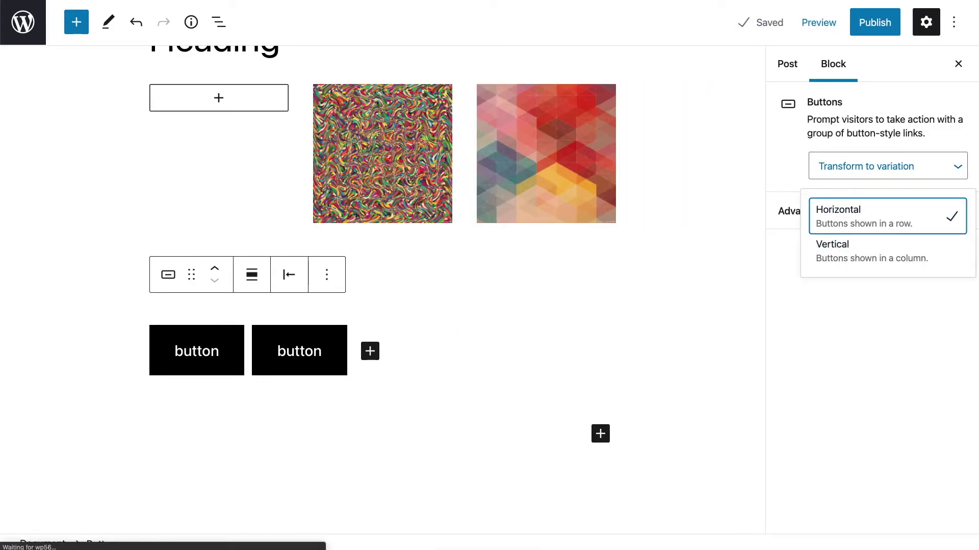
- View the transform options and their preview for the Buttons block, leaving the block untransformed
left_click(164, 279)
left_click(164, 279)
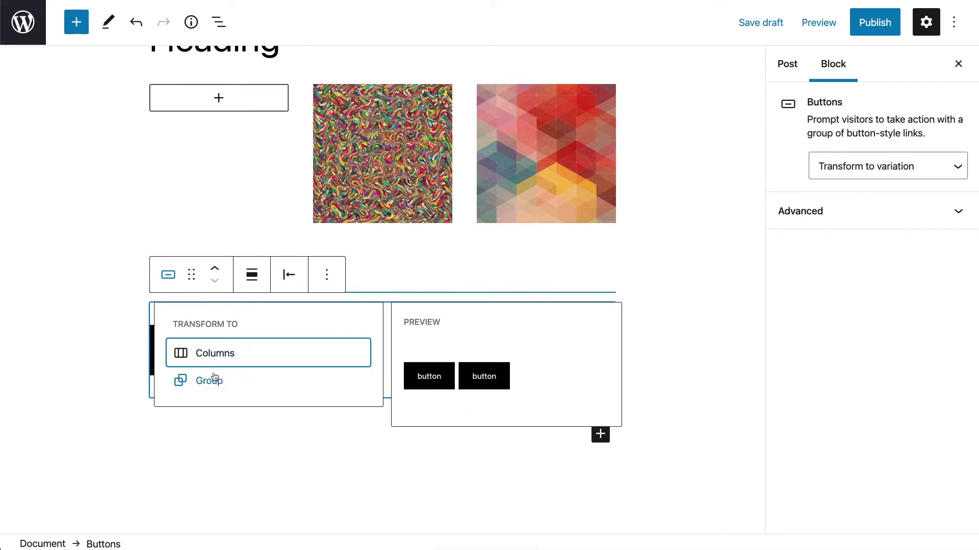
left_click(172, 279)
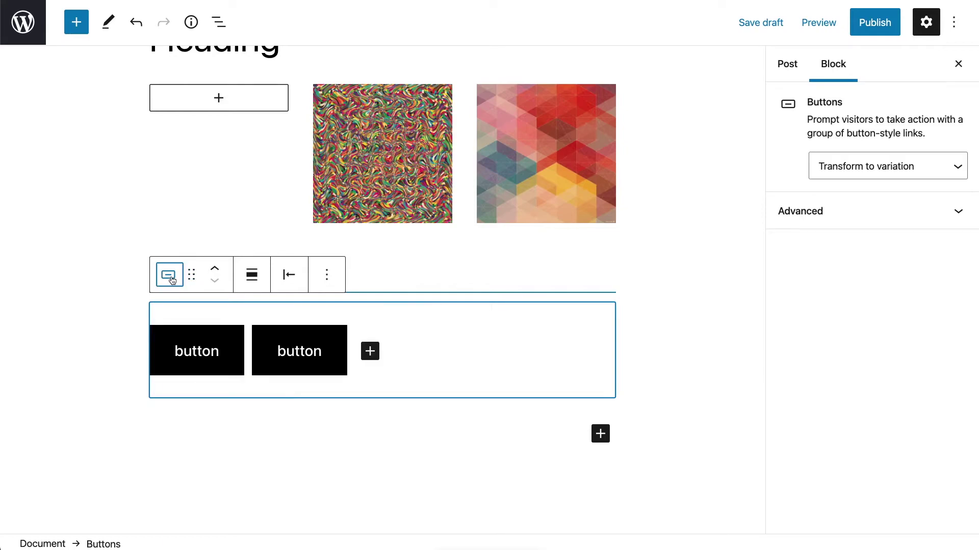
- View the transform options of the Buttons block, and preview the bulleted list transformed to Paragraph without applying it
left_click(173, 278)
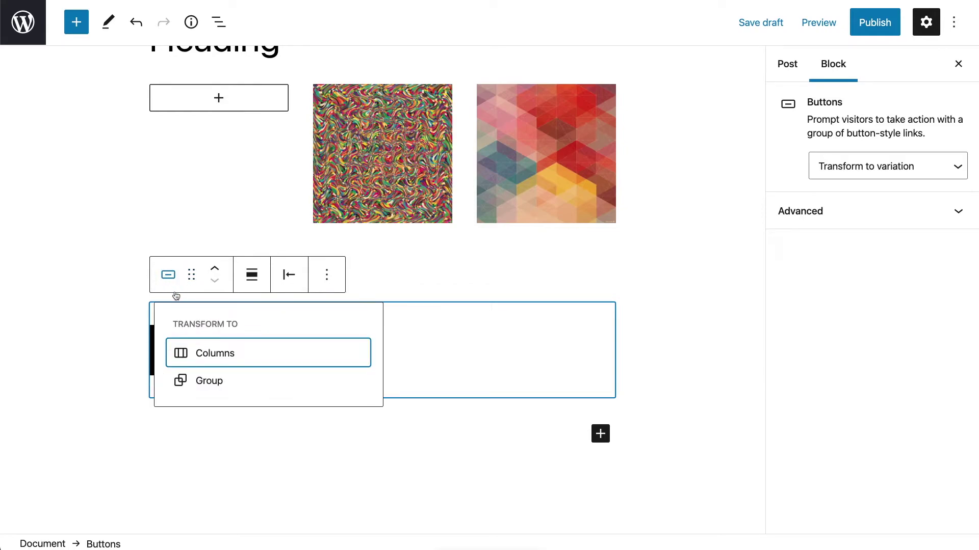
mouse_move(191, 360)
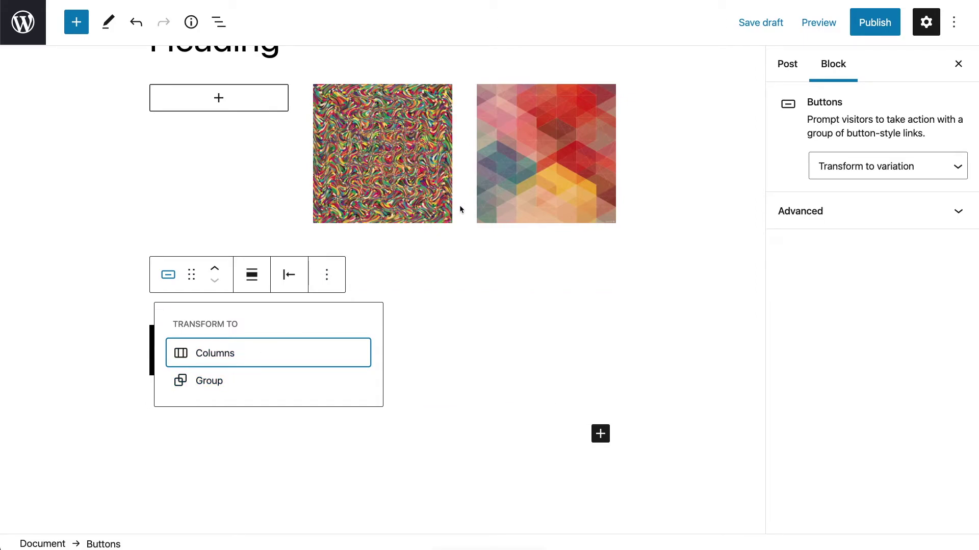
scroll(460, 205, "up", 5)
left_click(465, 171)
scroll(466, 170, "up", 3)
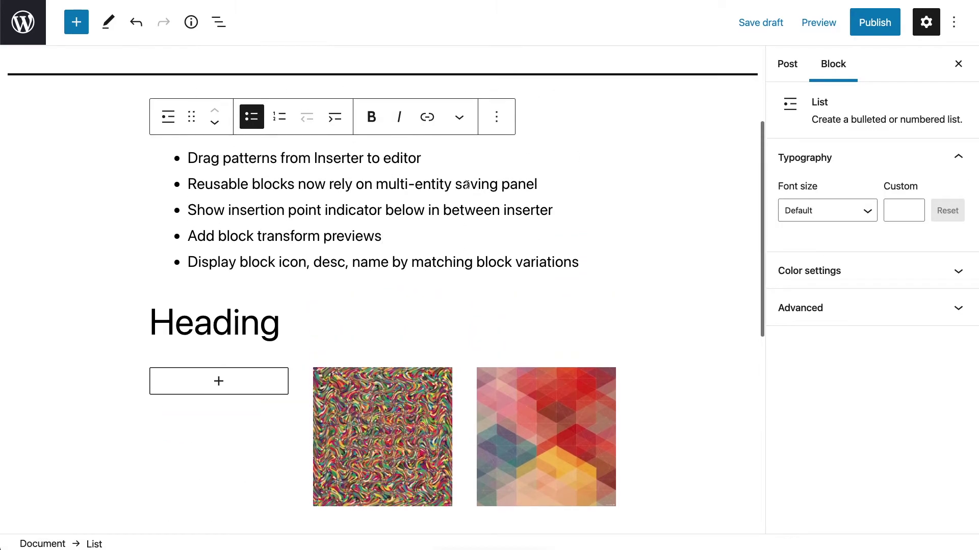
left_click(172, 175)
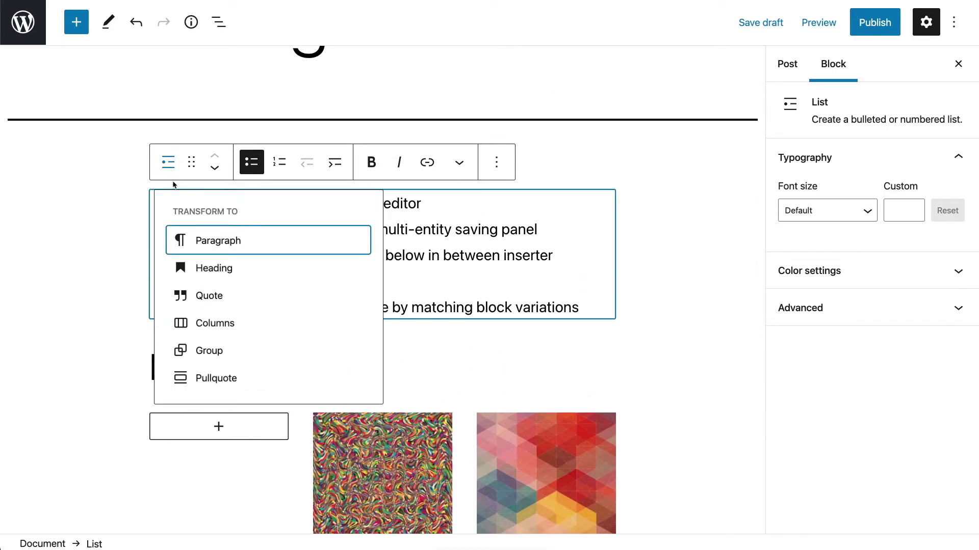
mouse_move(237, 256)
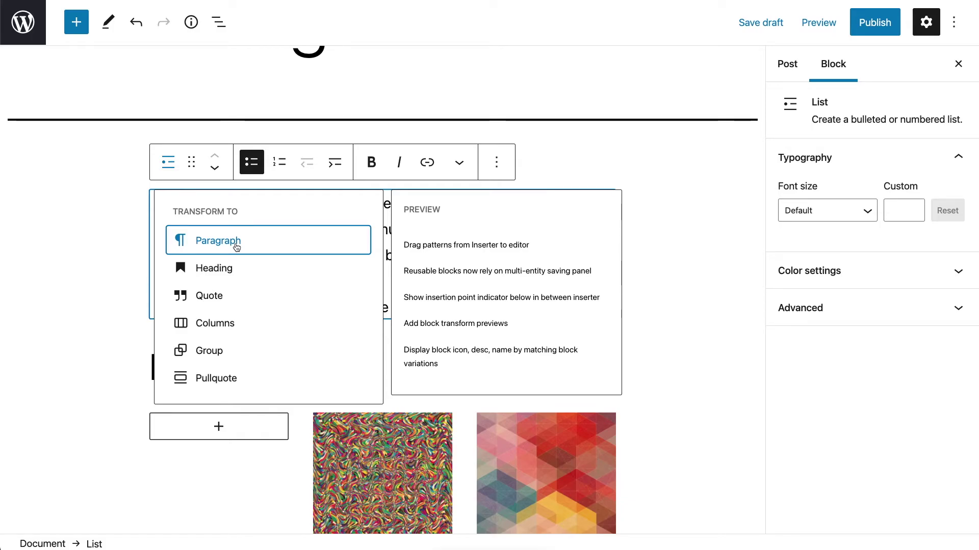
left_click(654, 158)
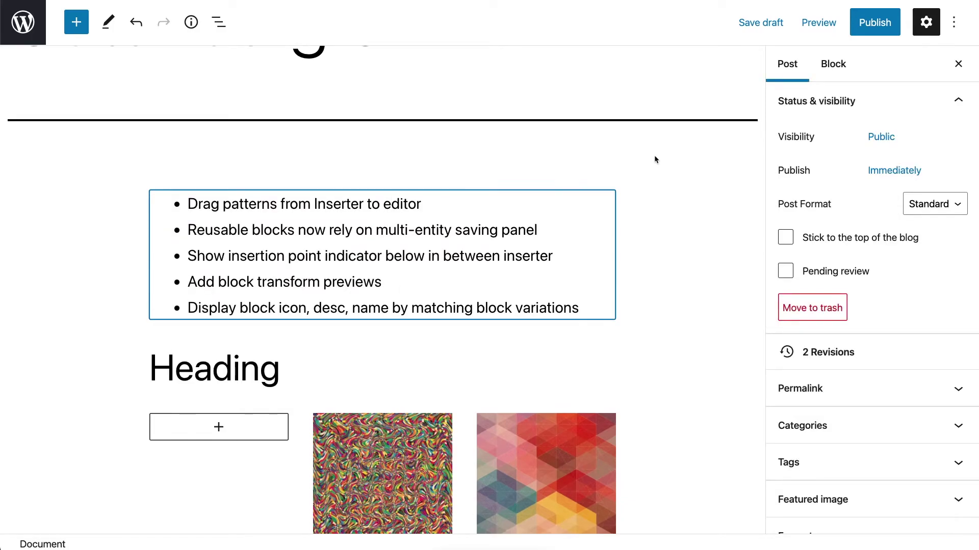
- Highlight the last item of the bulleted list, about displaying block icon, description and name by matching block variations
scroll(654, 157, "up", 3)
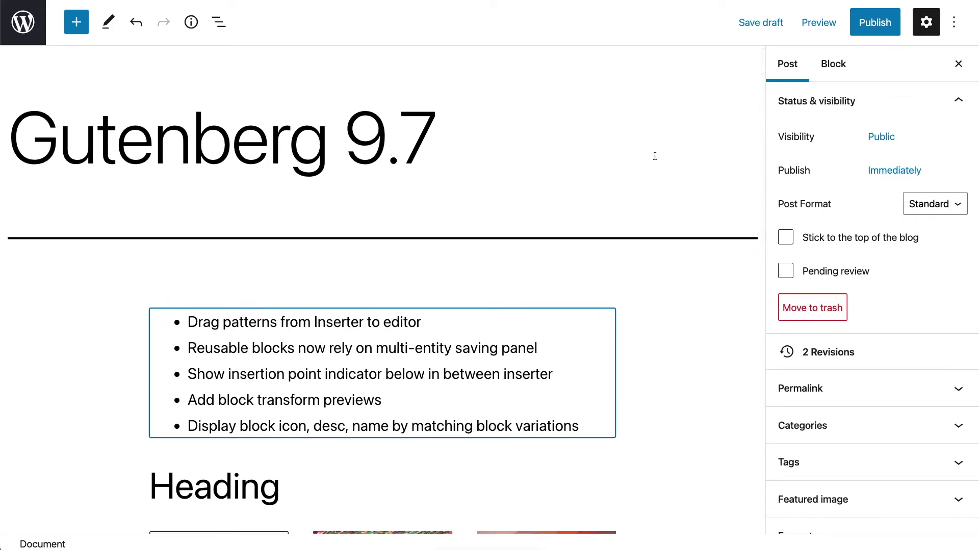
scroll(654, 156, "down", 2)
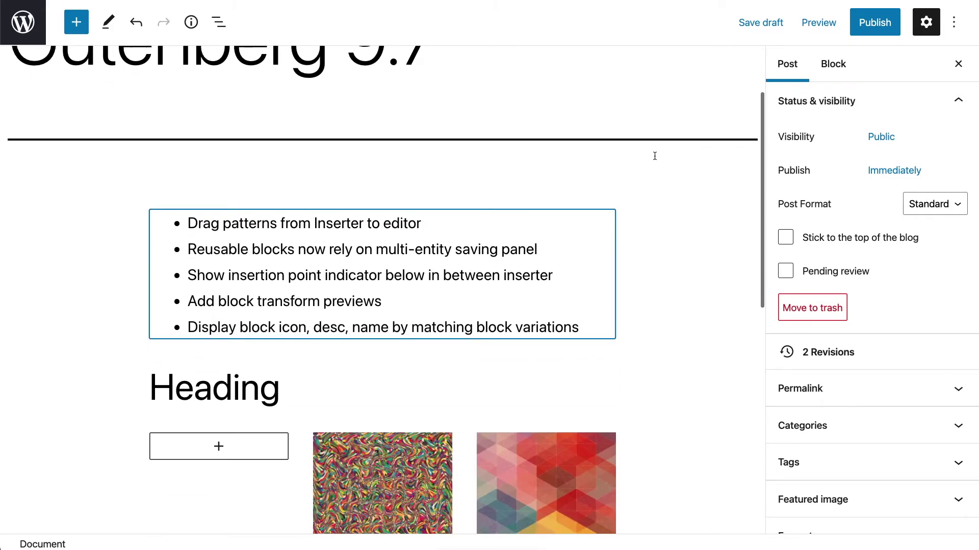
left_click(217, 327)
left_click_drag(186, 327, 534, 327)
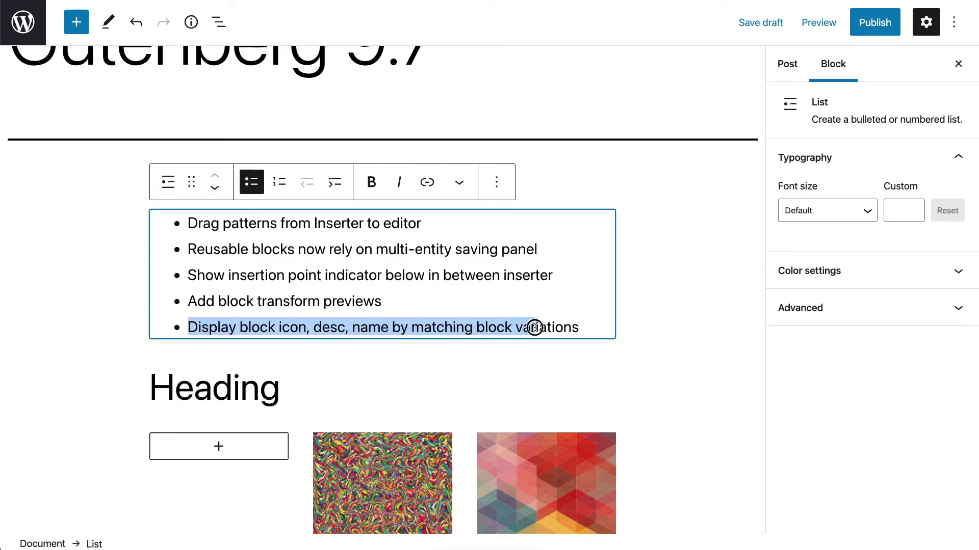
left_click(534, 327)
scroll(535, 328, "down", 3)
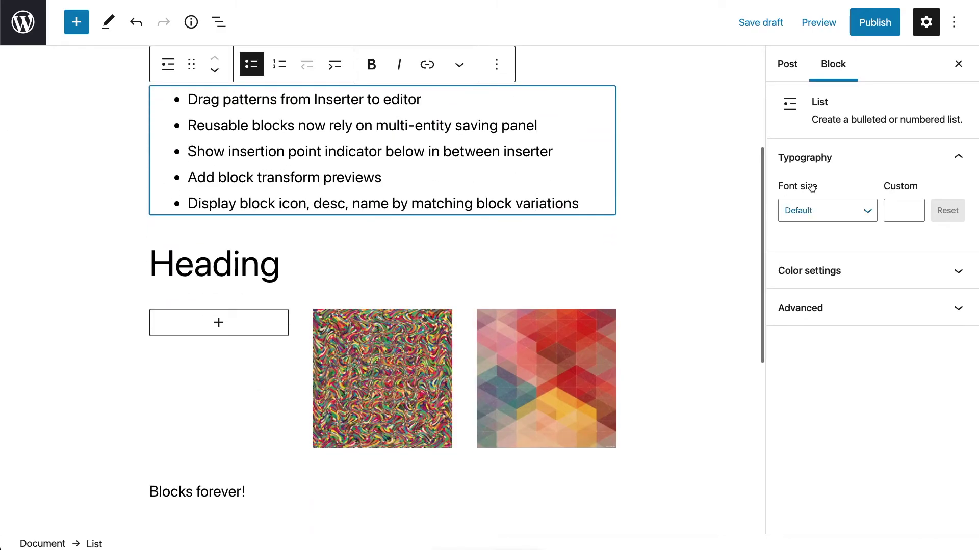
- Select the whole Buttons block and compare its layout variations with its transform options, previewing the Columns transform
left_click(249, 343)
scroll(250, 359, "down", 3)
left_click(399, 417)
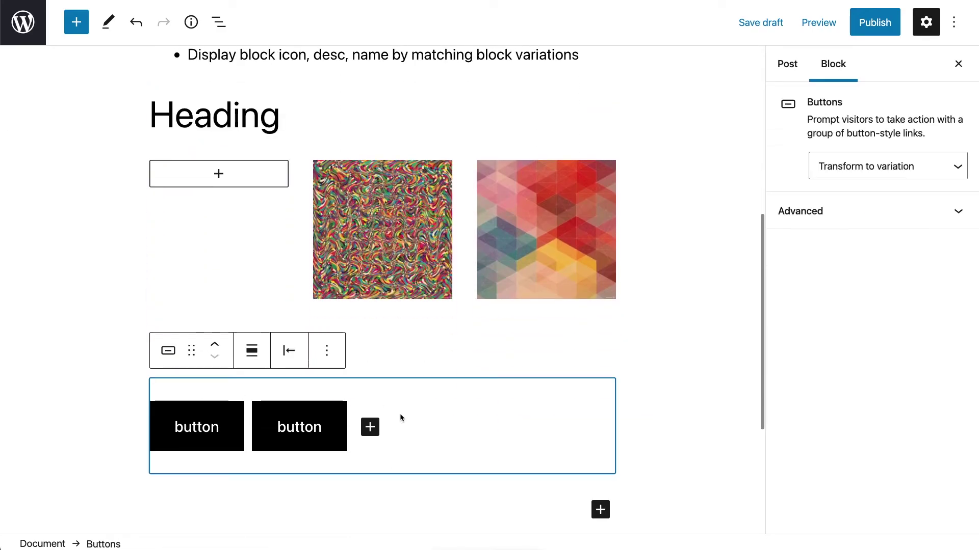
left_click(845, 164)
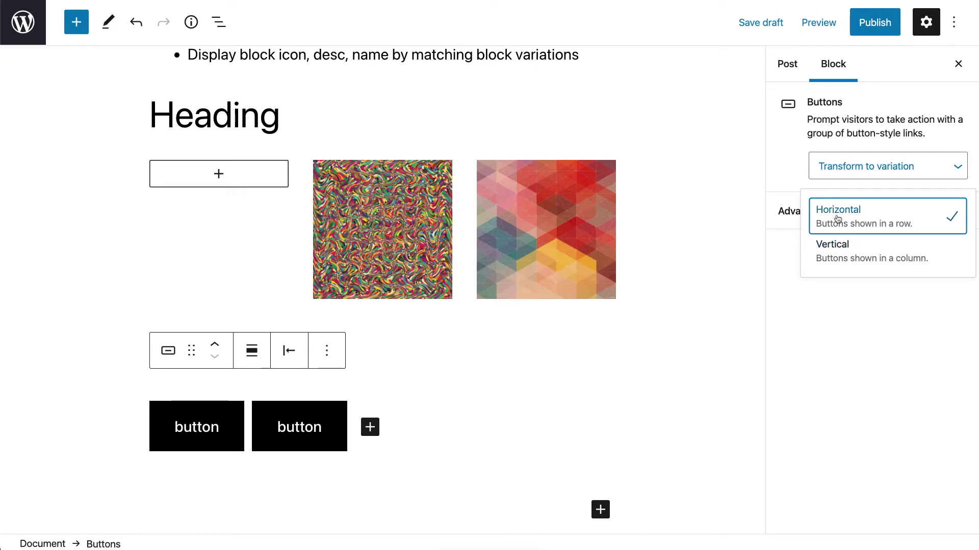
left_click(164, 351)
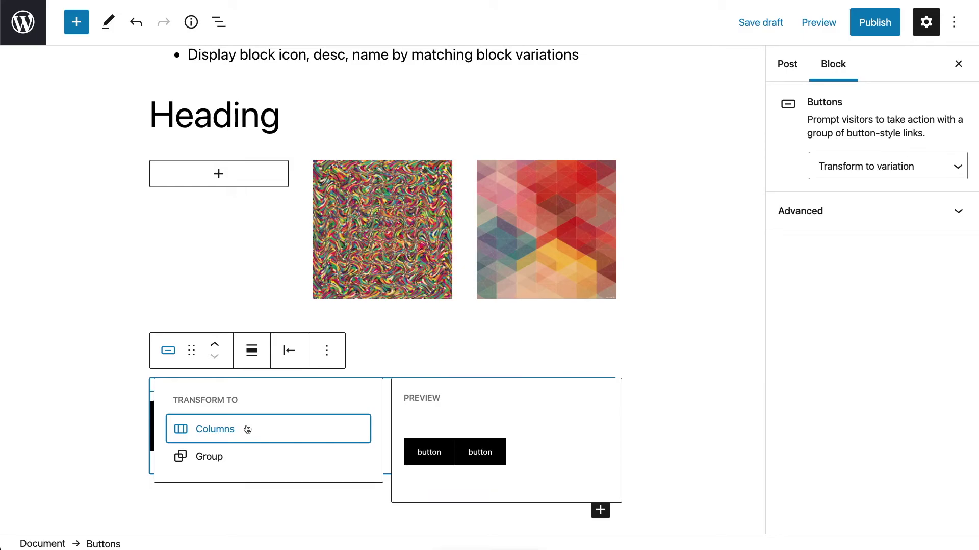
left_click(881, 167)
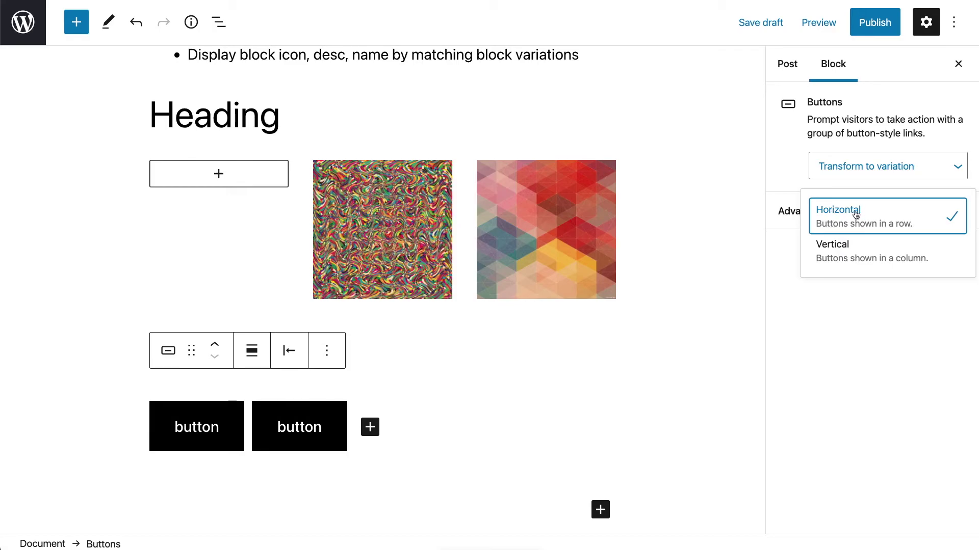
left_click(755, 198)
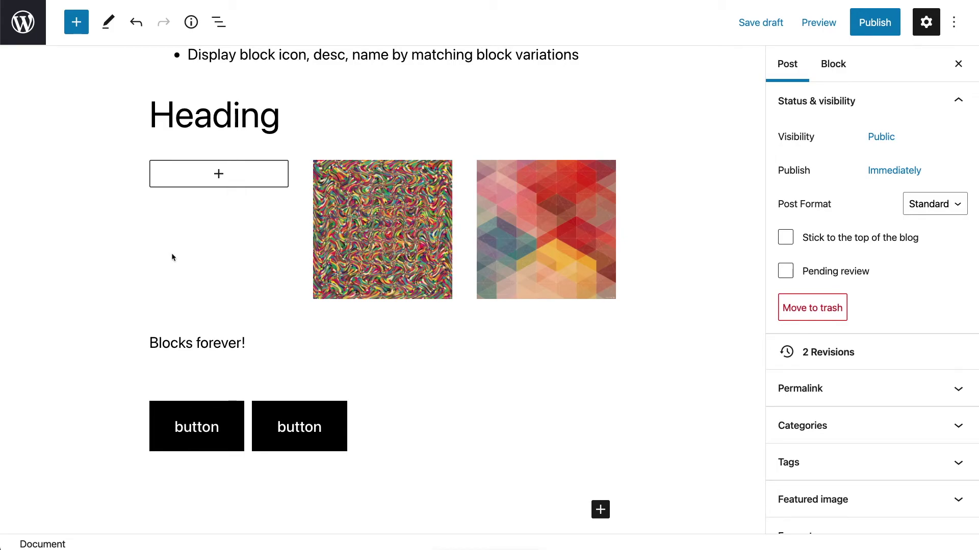
- Change the Buttons block to the Vertical variation so that its buttons are shown in a column
left_click(391, 419)
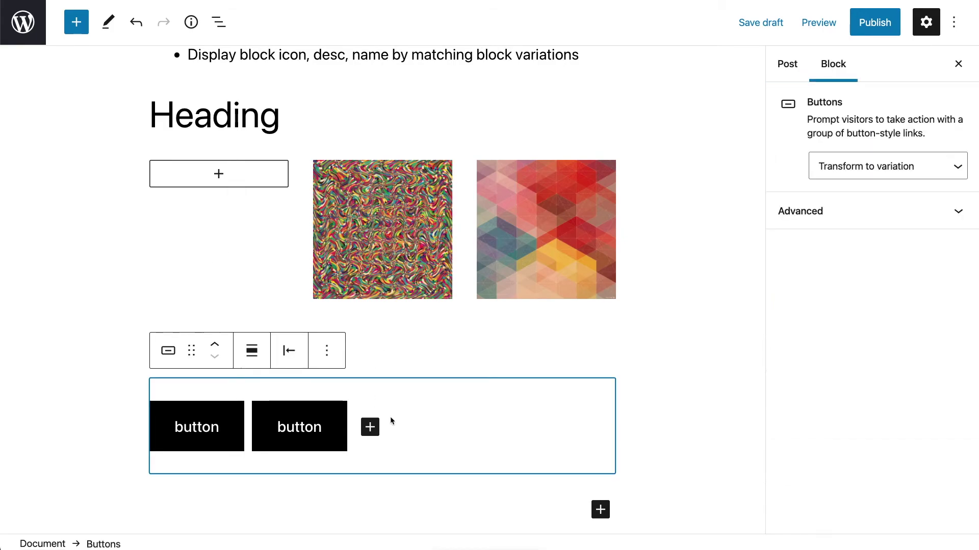
left_click(895, 171)
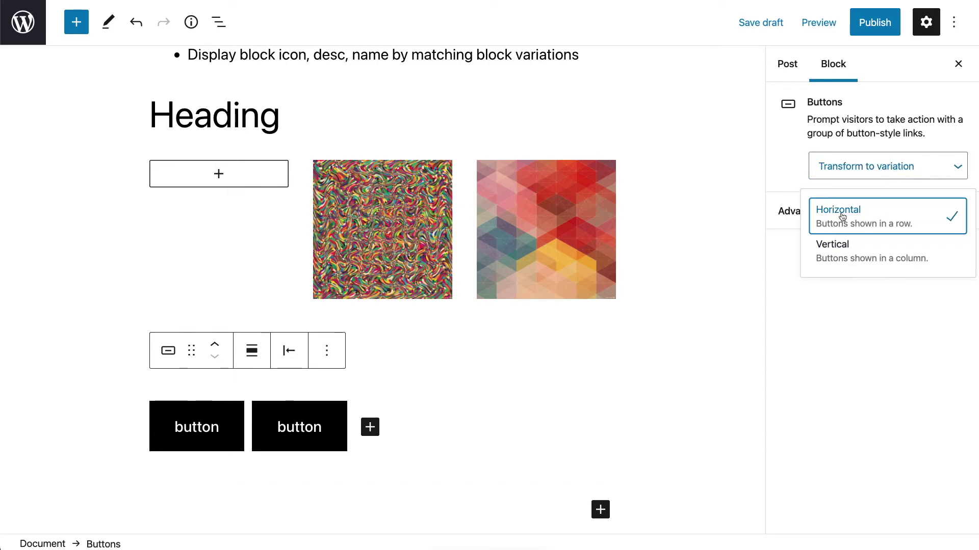
left_click(831, 250)
left_click(350, 430)
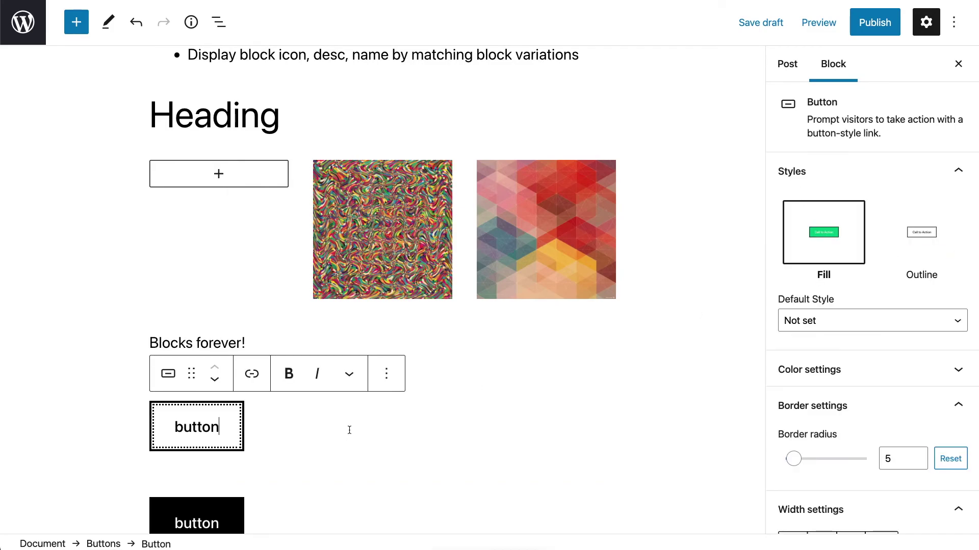
- Show the post in the code editor and examine the second button's markup, highlighting its wp-block-button and wp-block-button__link classes
left_click(947, 28)
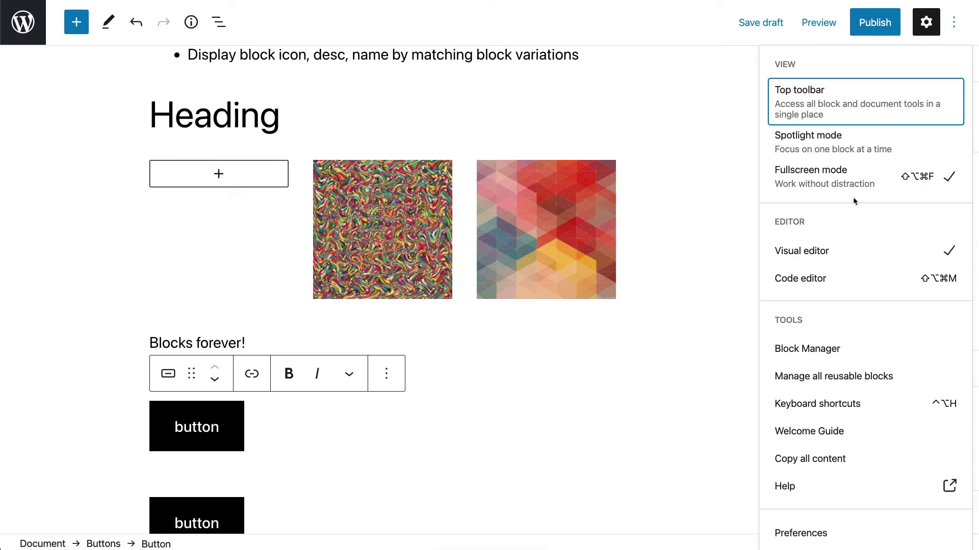
left_click(800, 278)
scroll(207, 410, "down", 5)
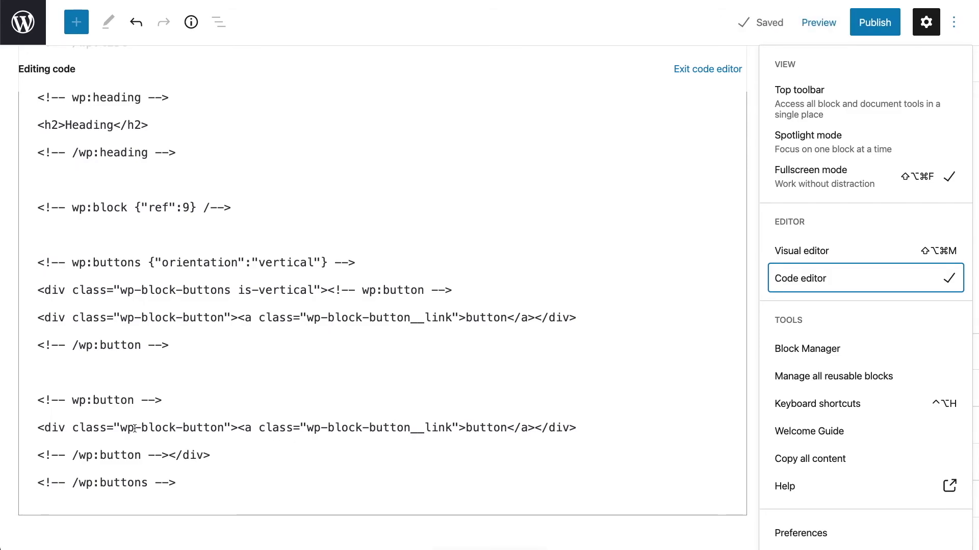
left_click_drag(121, 429, 223, 430)
left_click_drag(321, 429, 459, 429)
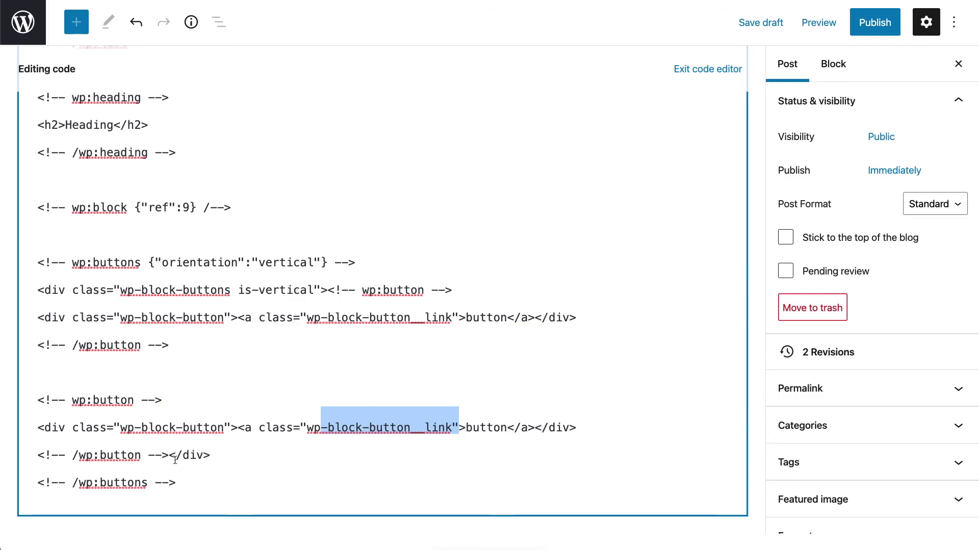
left_click(106, 401)
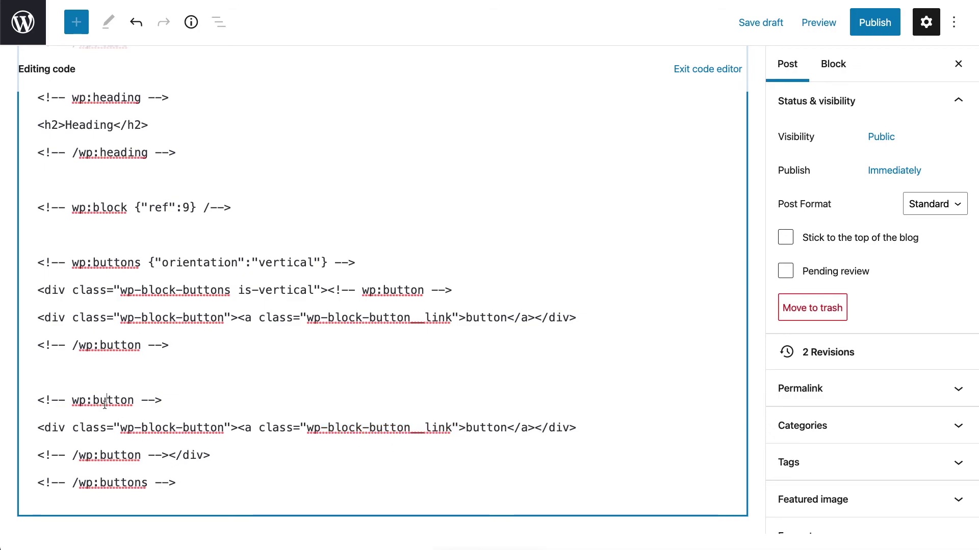
- Highlight the reusable block's "ref":9 attribute and the Buttons block's "orientation":"vertical" attribute and is-vertical class in the code
left_click_drag(143, 207, 197, 208)
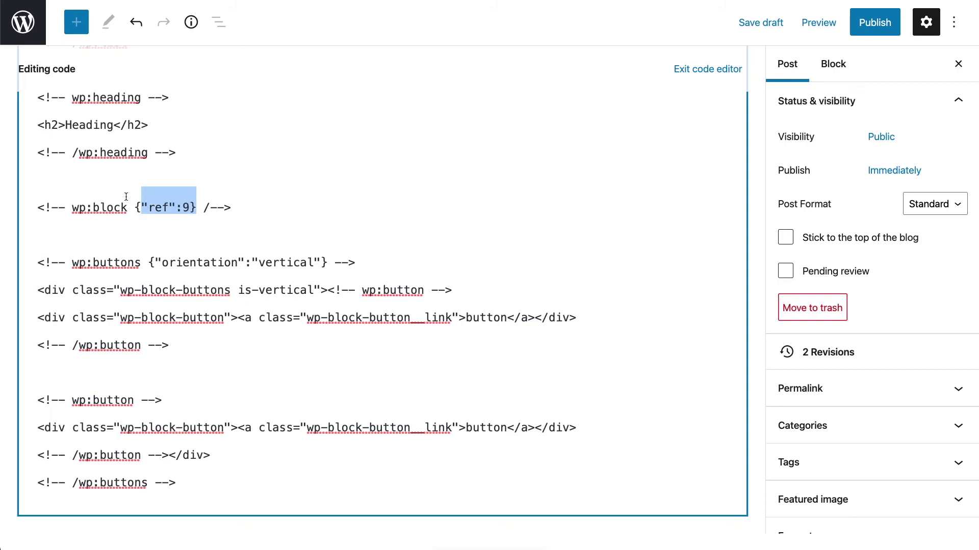
left_click(113, 265)
left_click_drag(92, 263, 233, 268)
left_click_drag(156, 262, 320, 265)
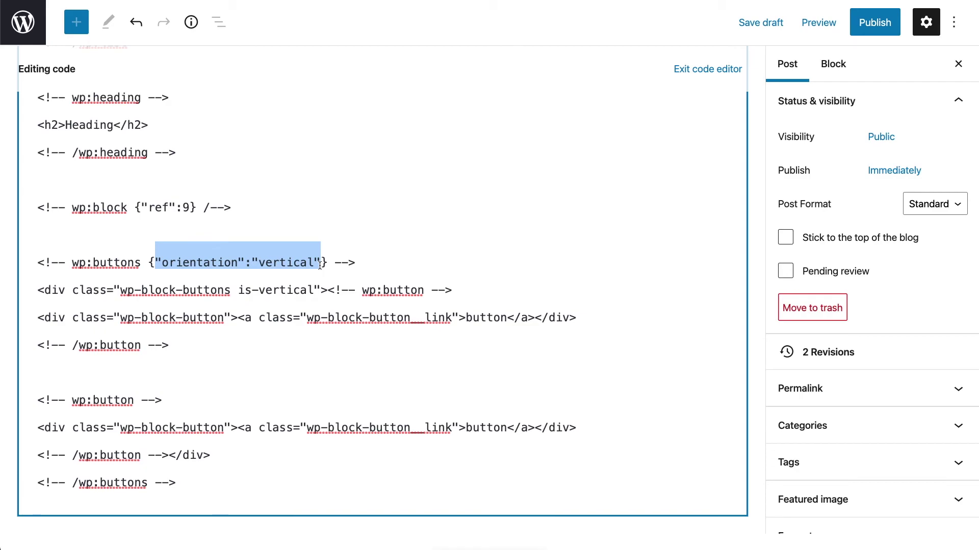
left_click_drag(356, 263, 26, 262)
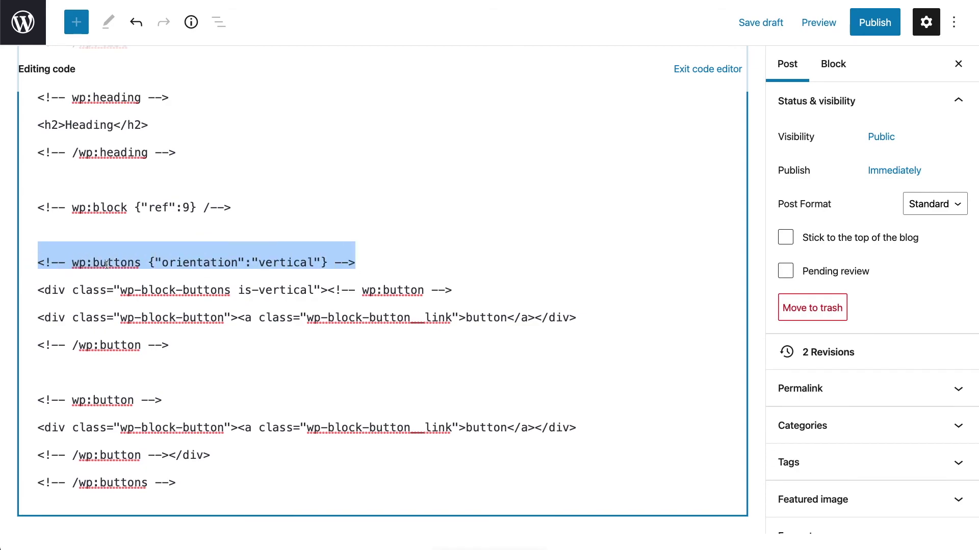
left_click_drag(238, 290, 292, 289)
left_click(295, 290)
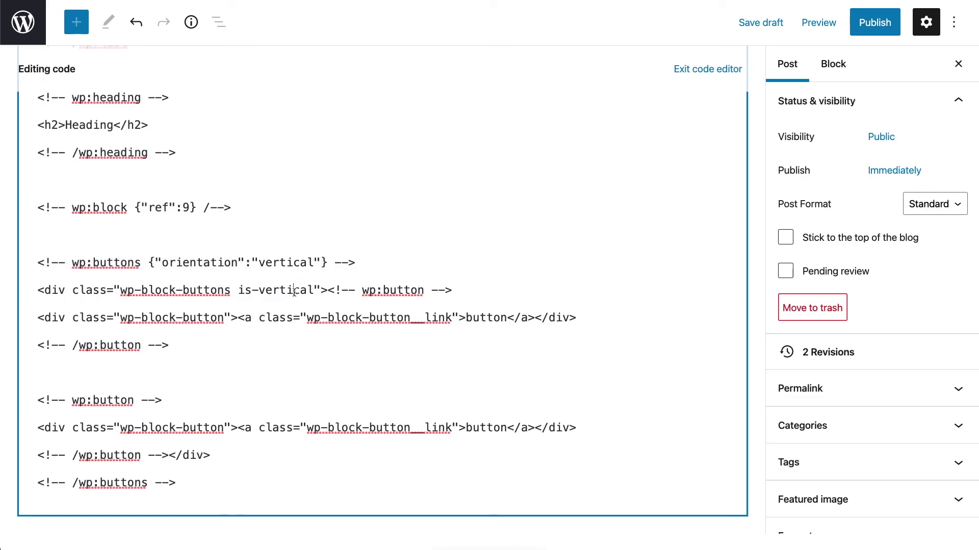
- Return to the visual editor and review the whole post, from the title down to the vertical buttons and back
left_click(707, 69)
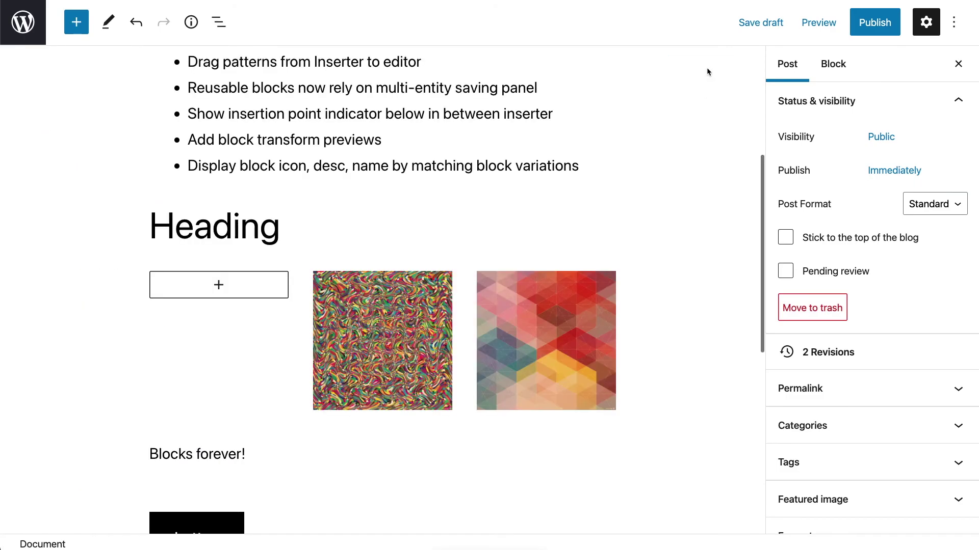
scroll(707, 68, "up", 5)
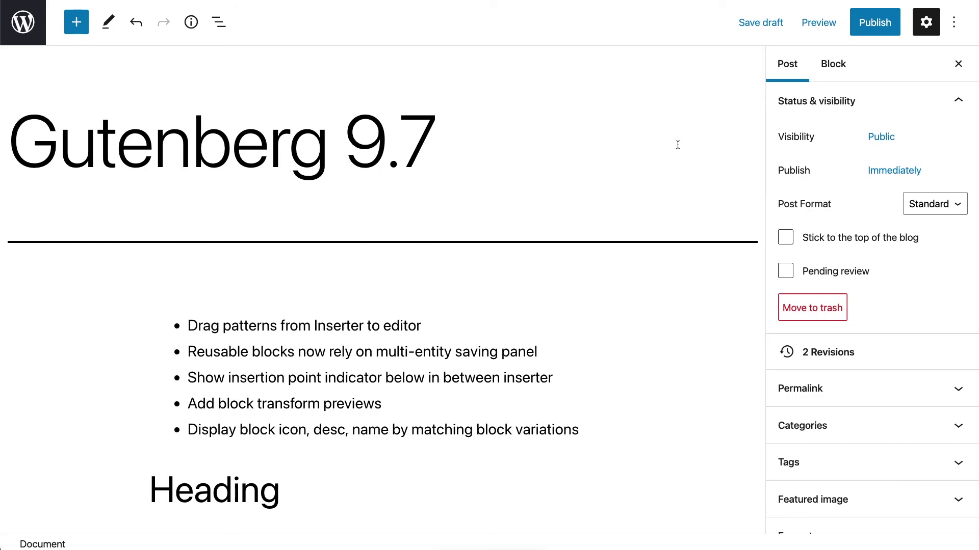
scroll(678, 145, "down", 10)
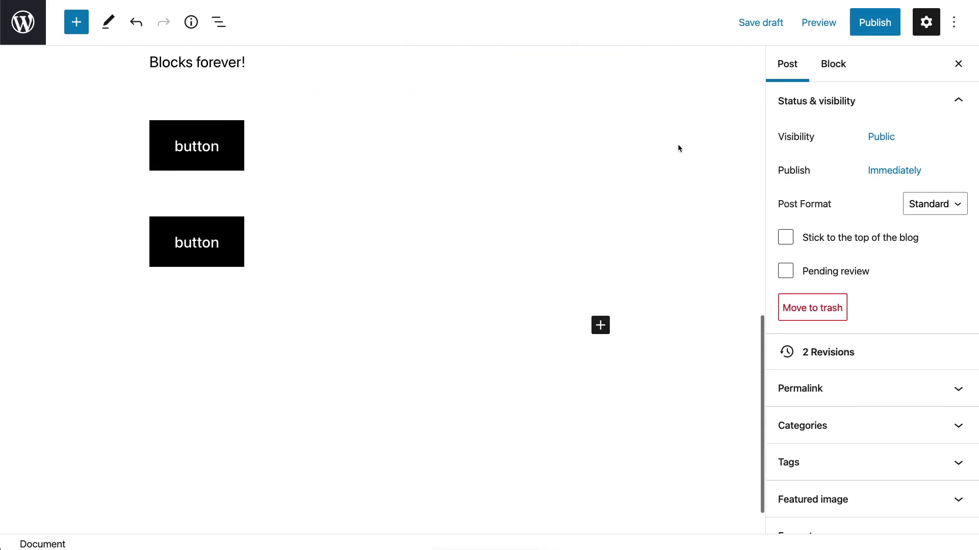
scroll(678, 147, "up", 10)
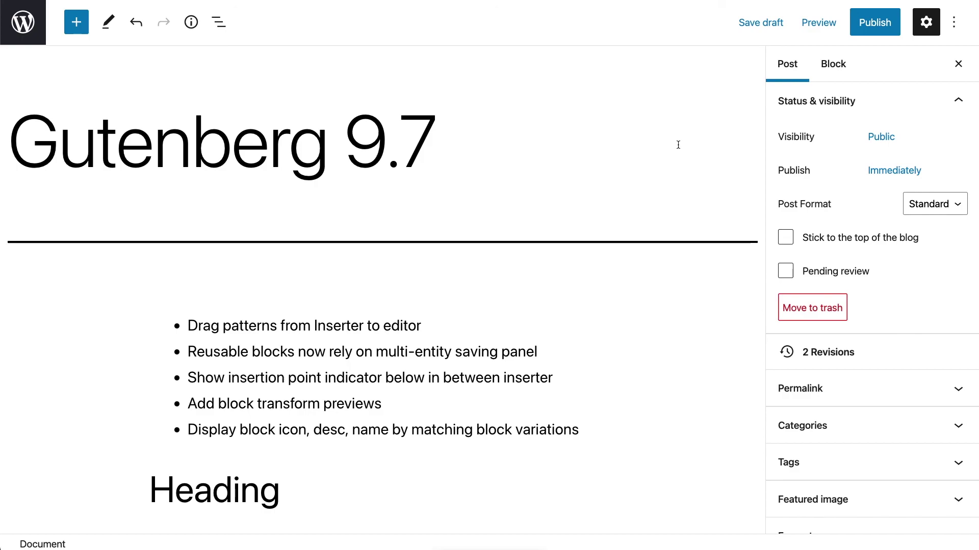
left_click(461, 148)
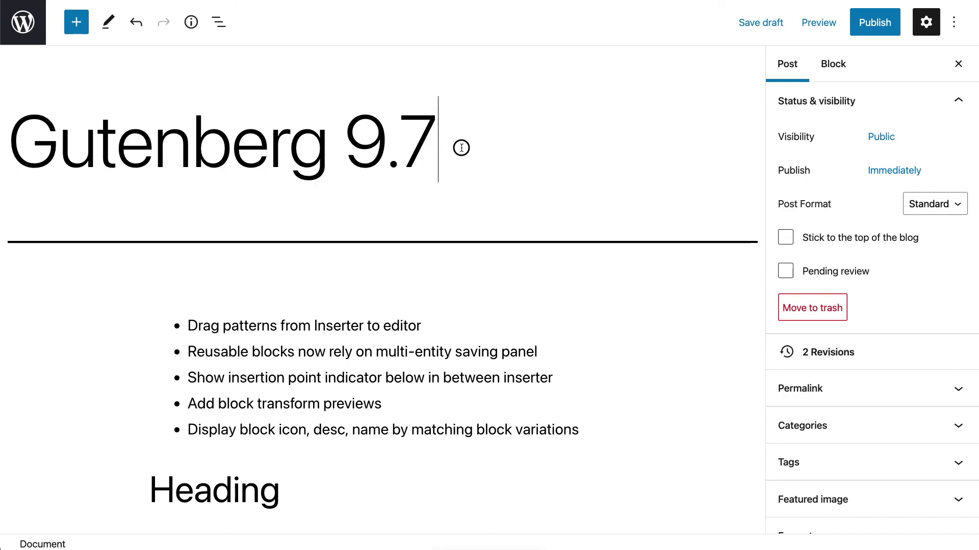